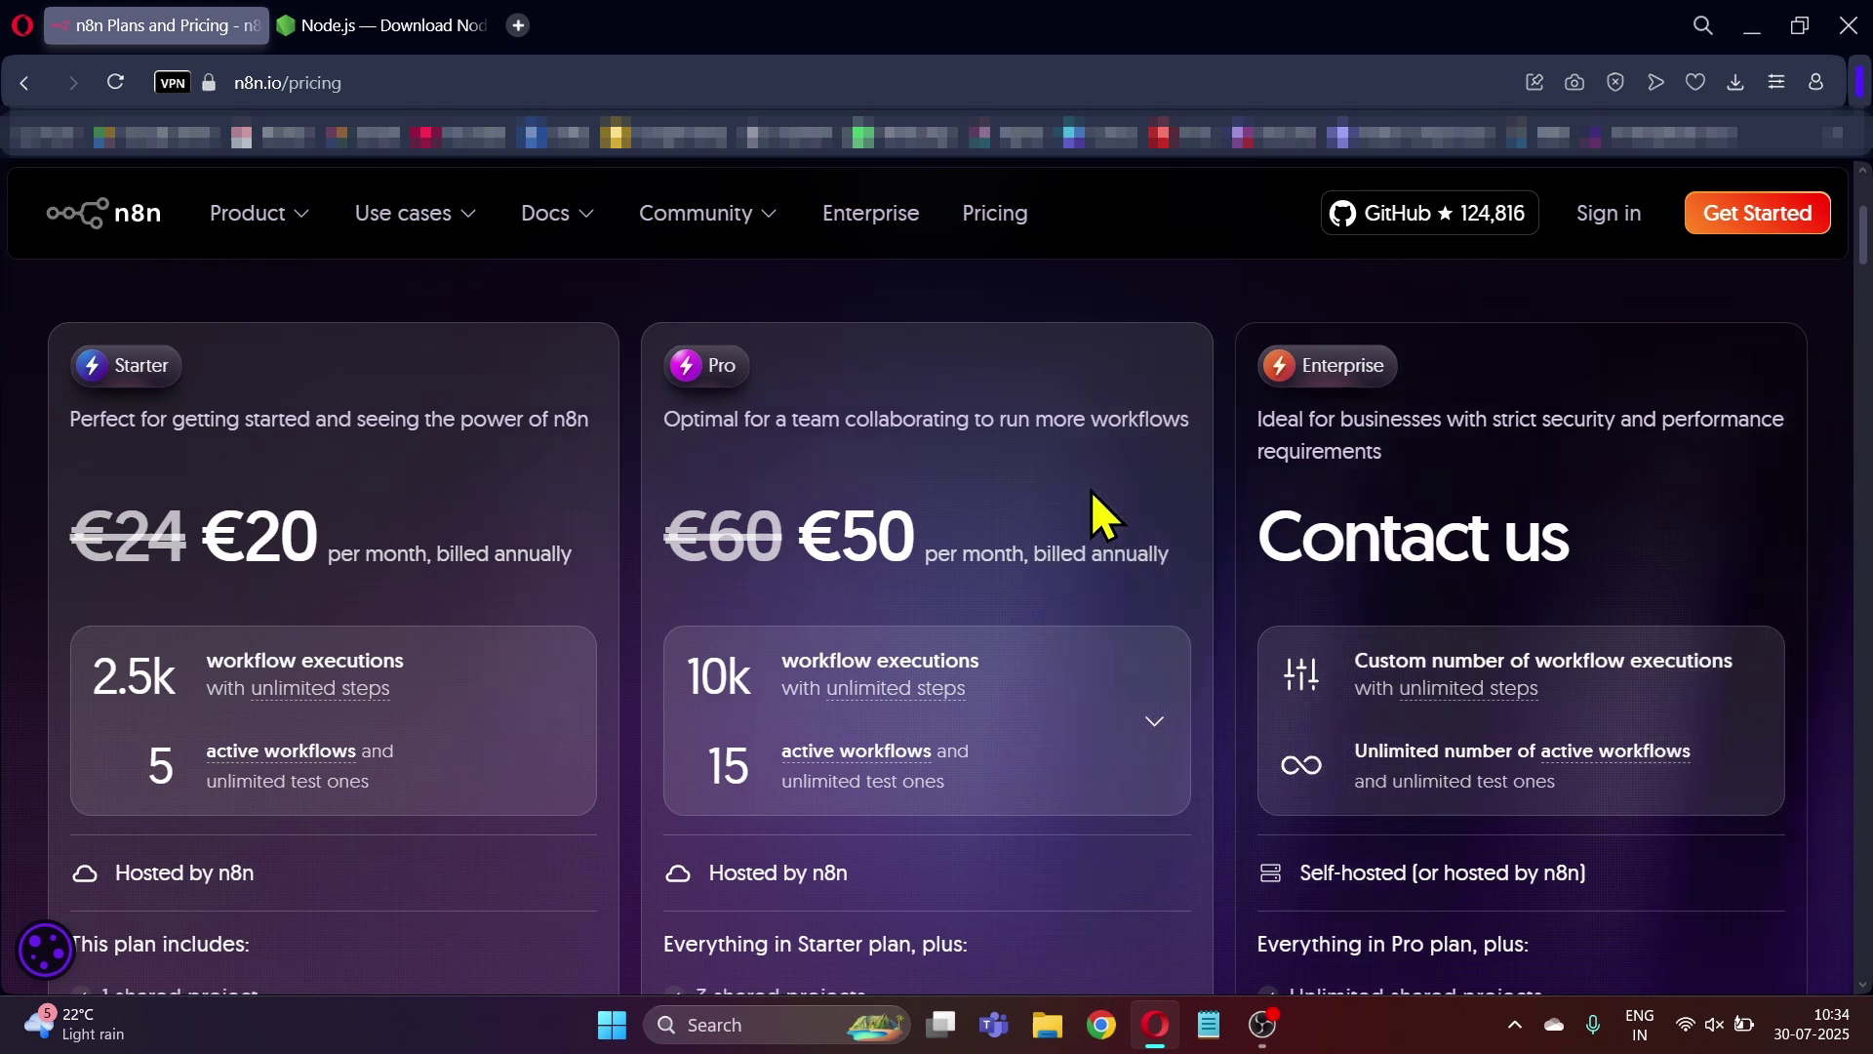
On the Node.js site, download the v22.17.1 Windows Installer (.msi) and save it to New Volume (D:).
key(ctrl+Tab)
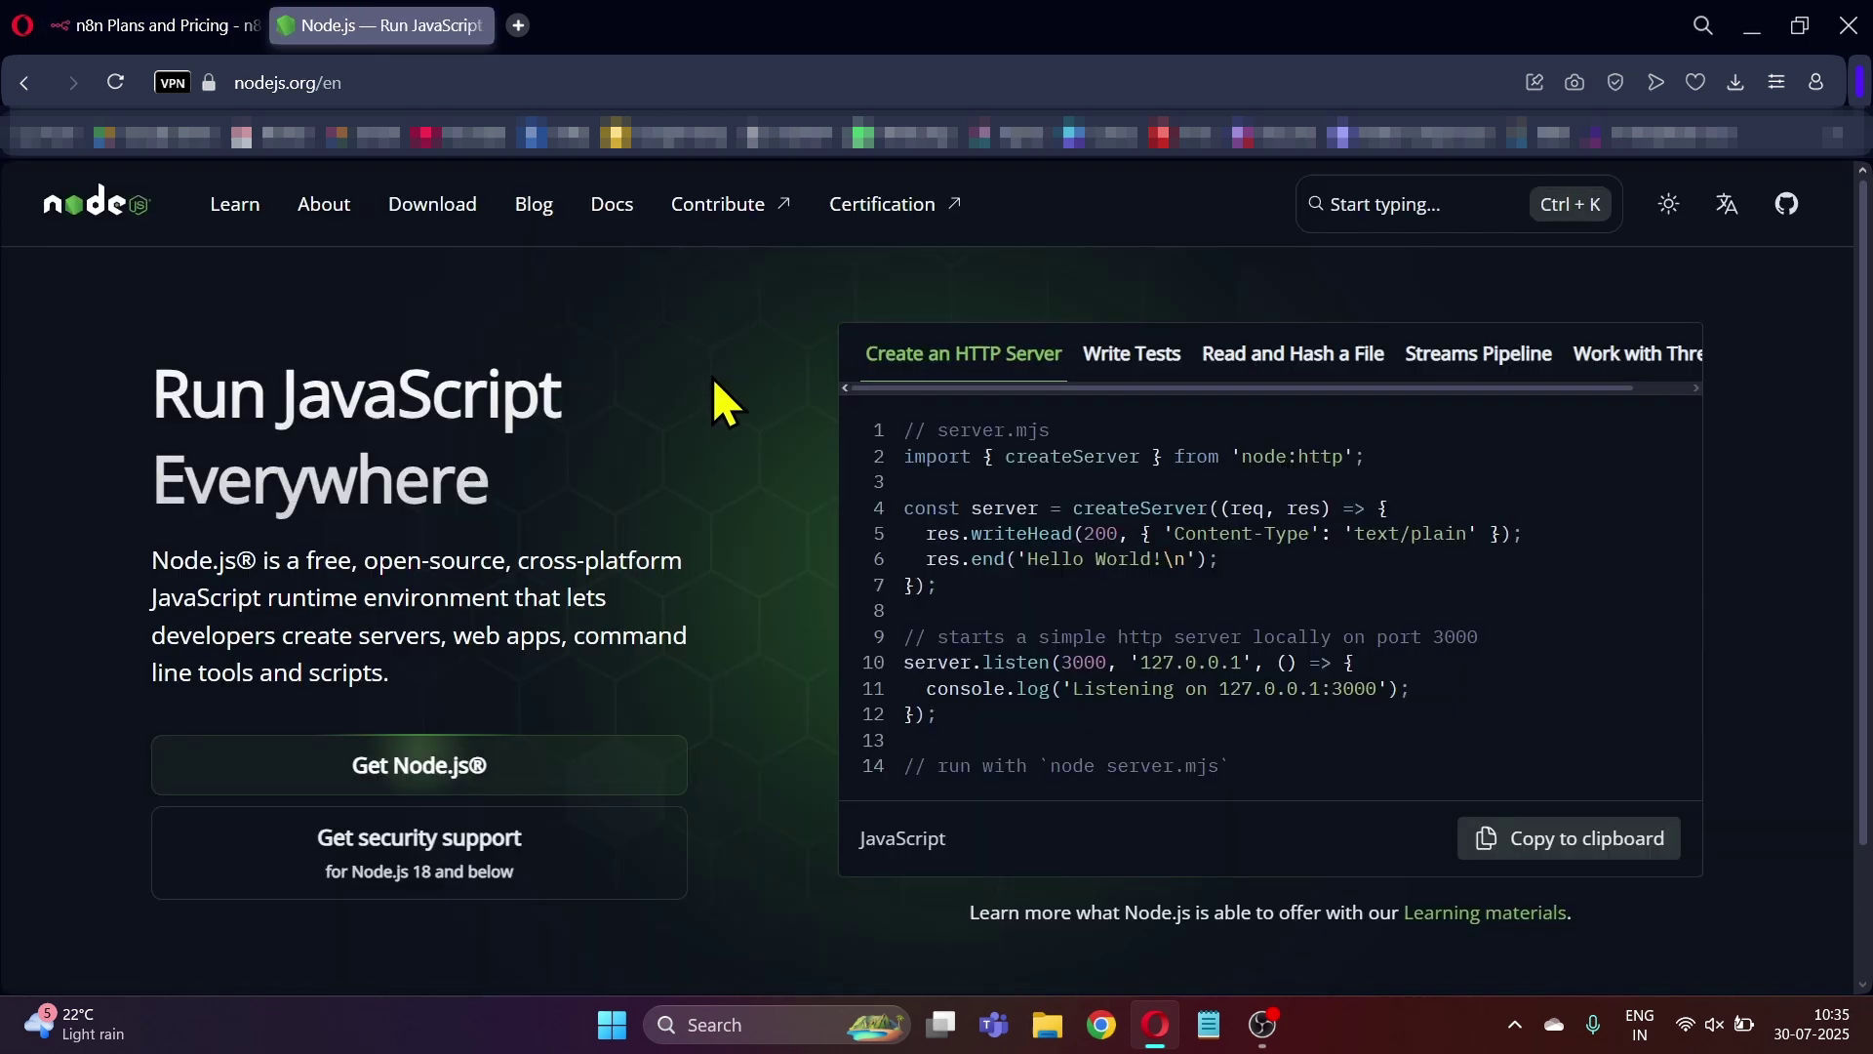
click(417, 82)
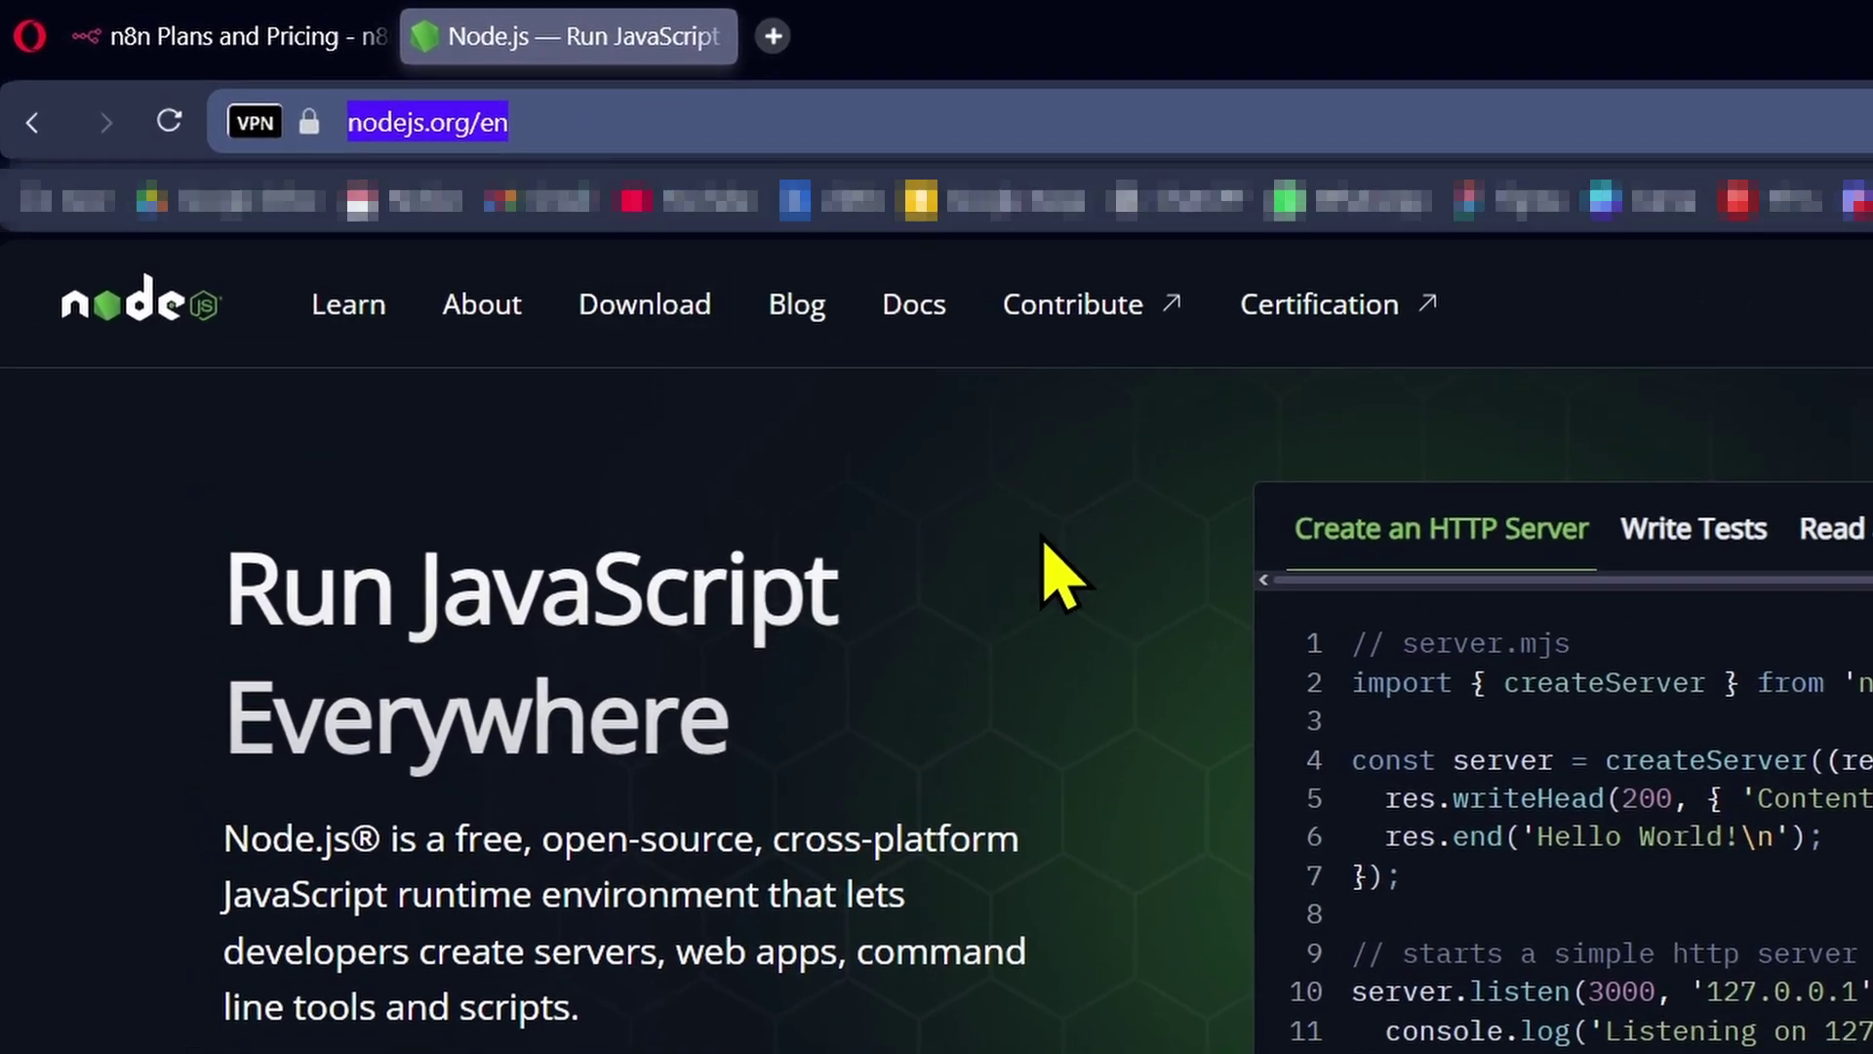
click(1046, 575)
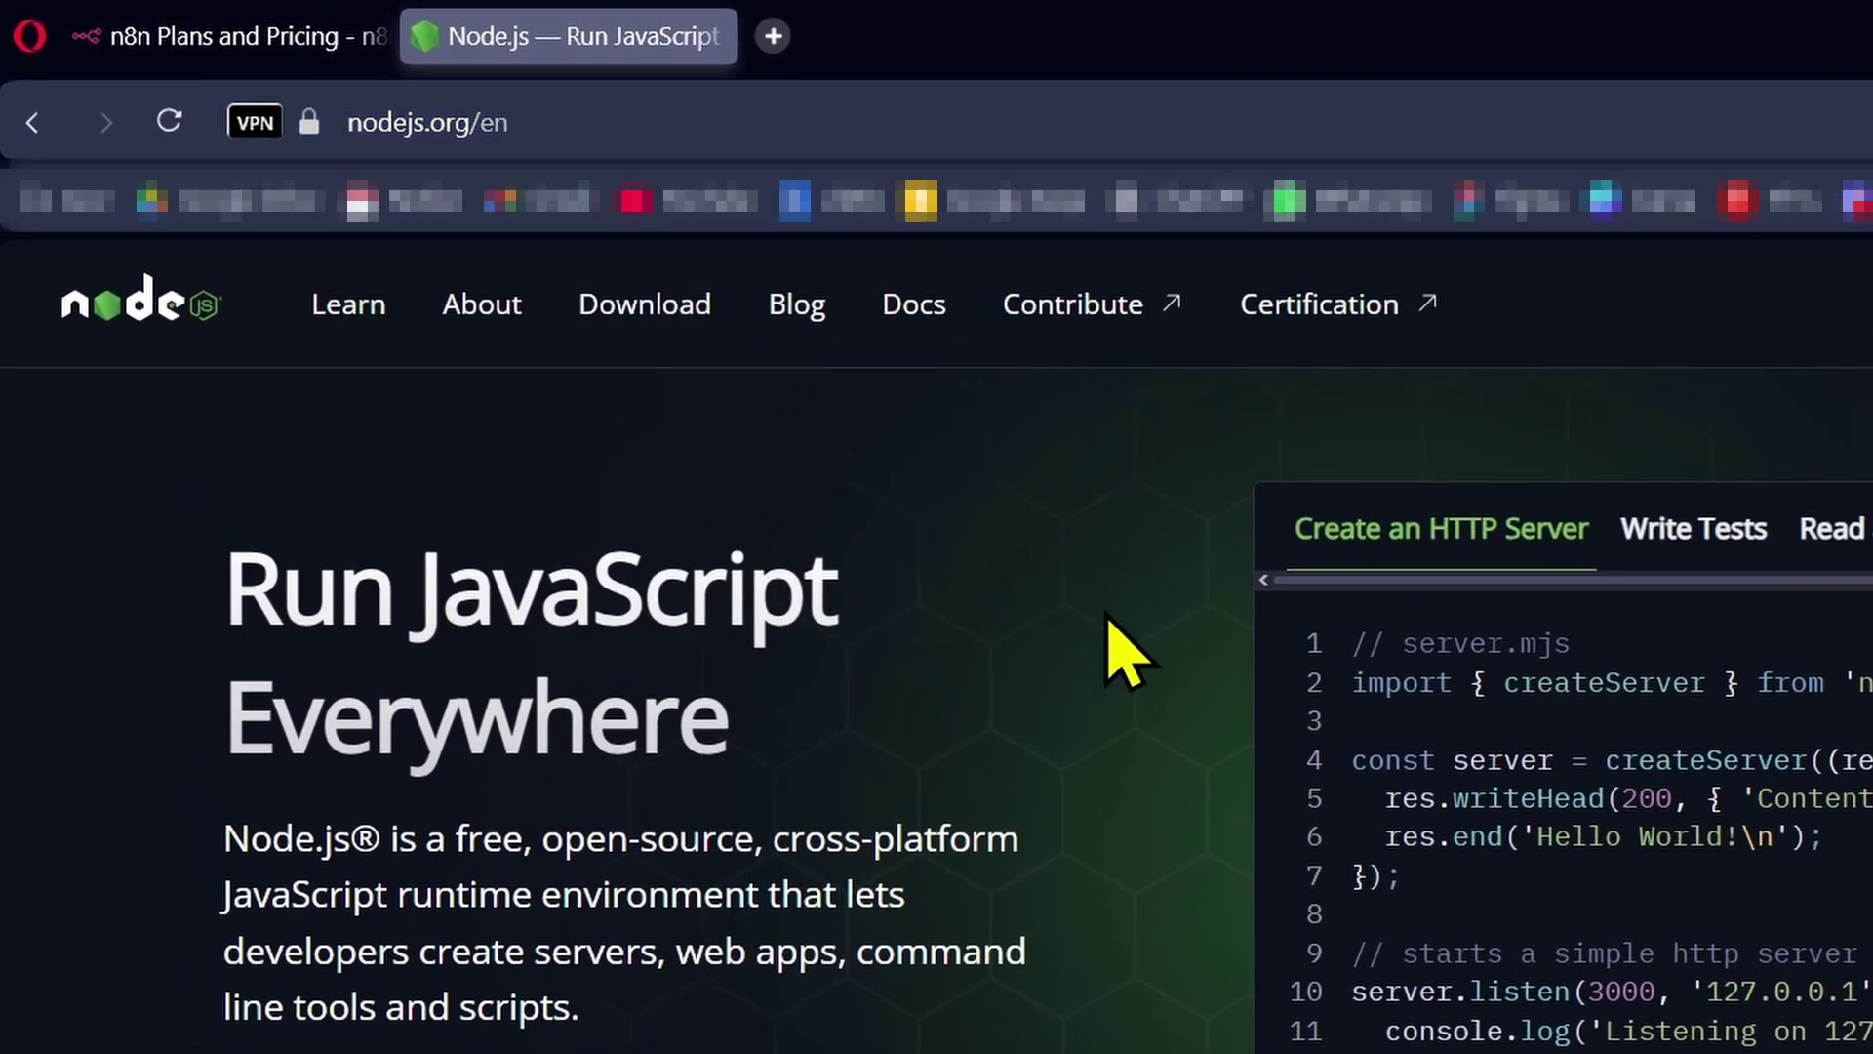
click(646, 326)
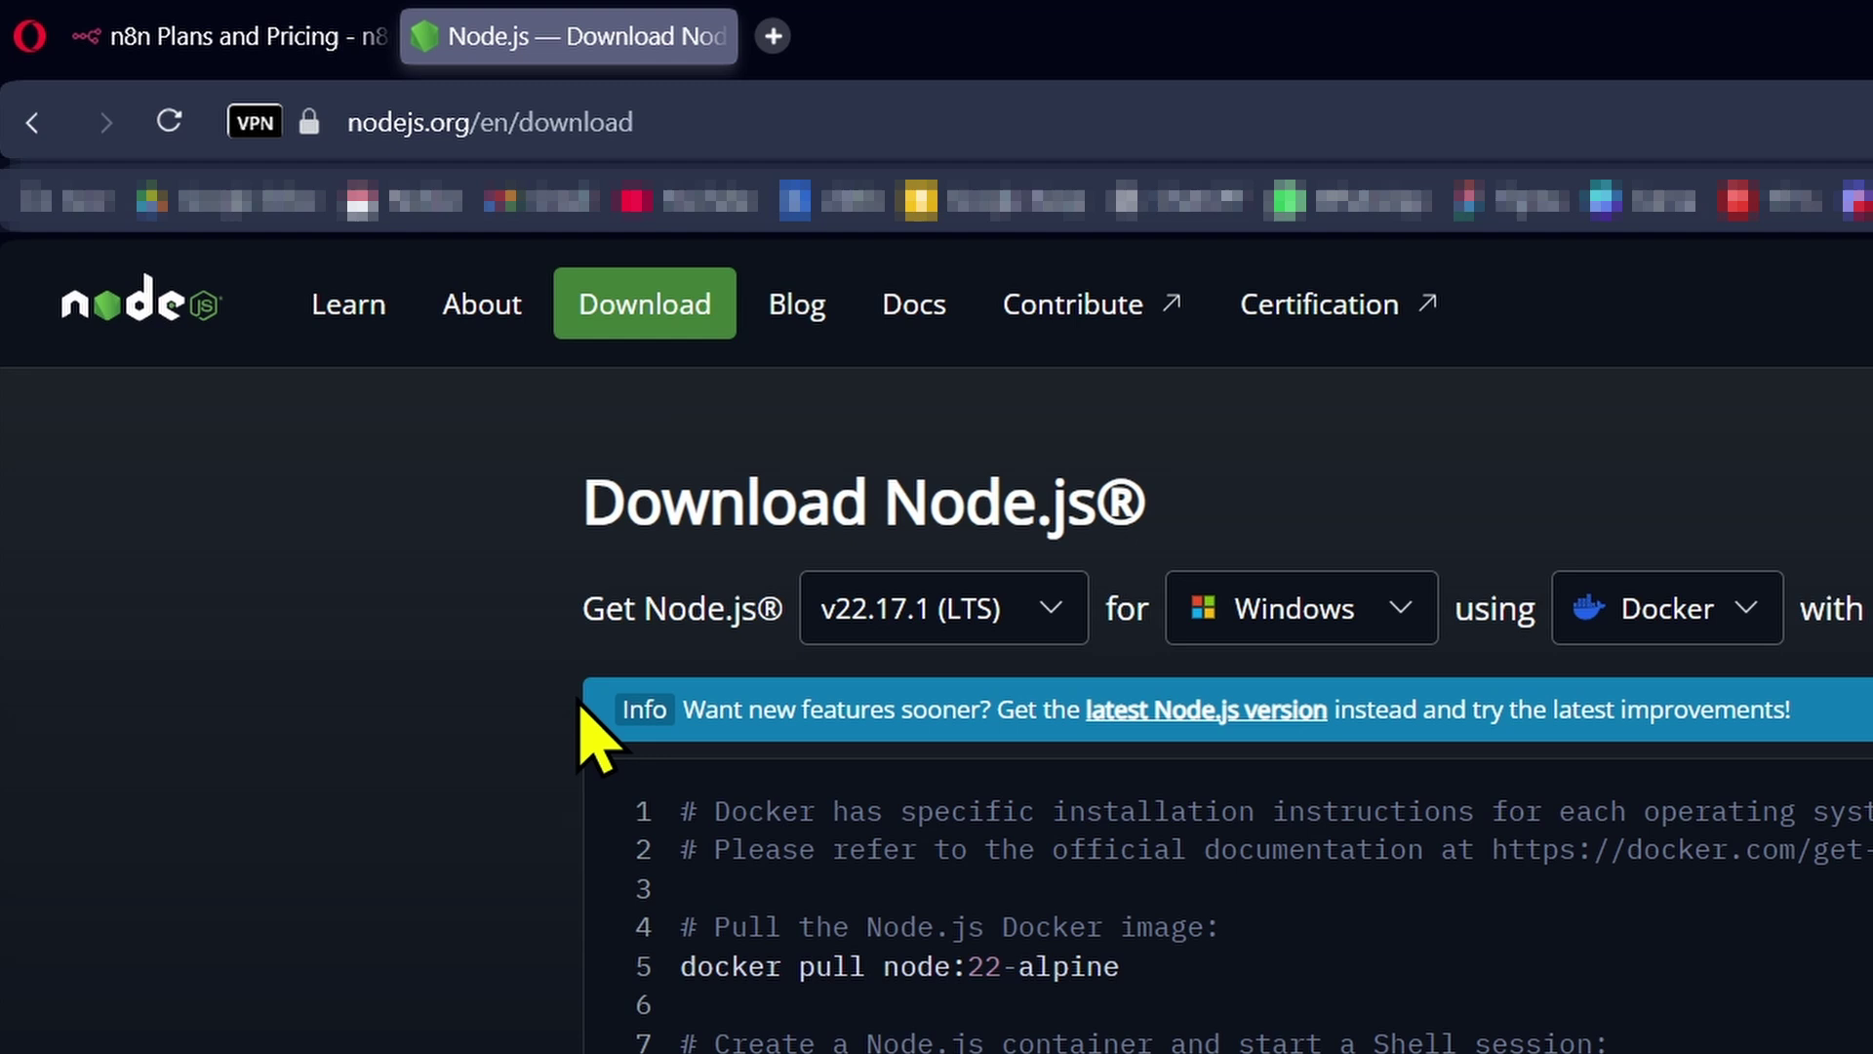
scroll(330, 802, down, 5)
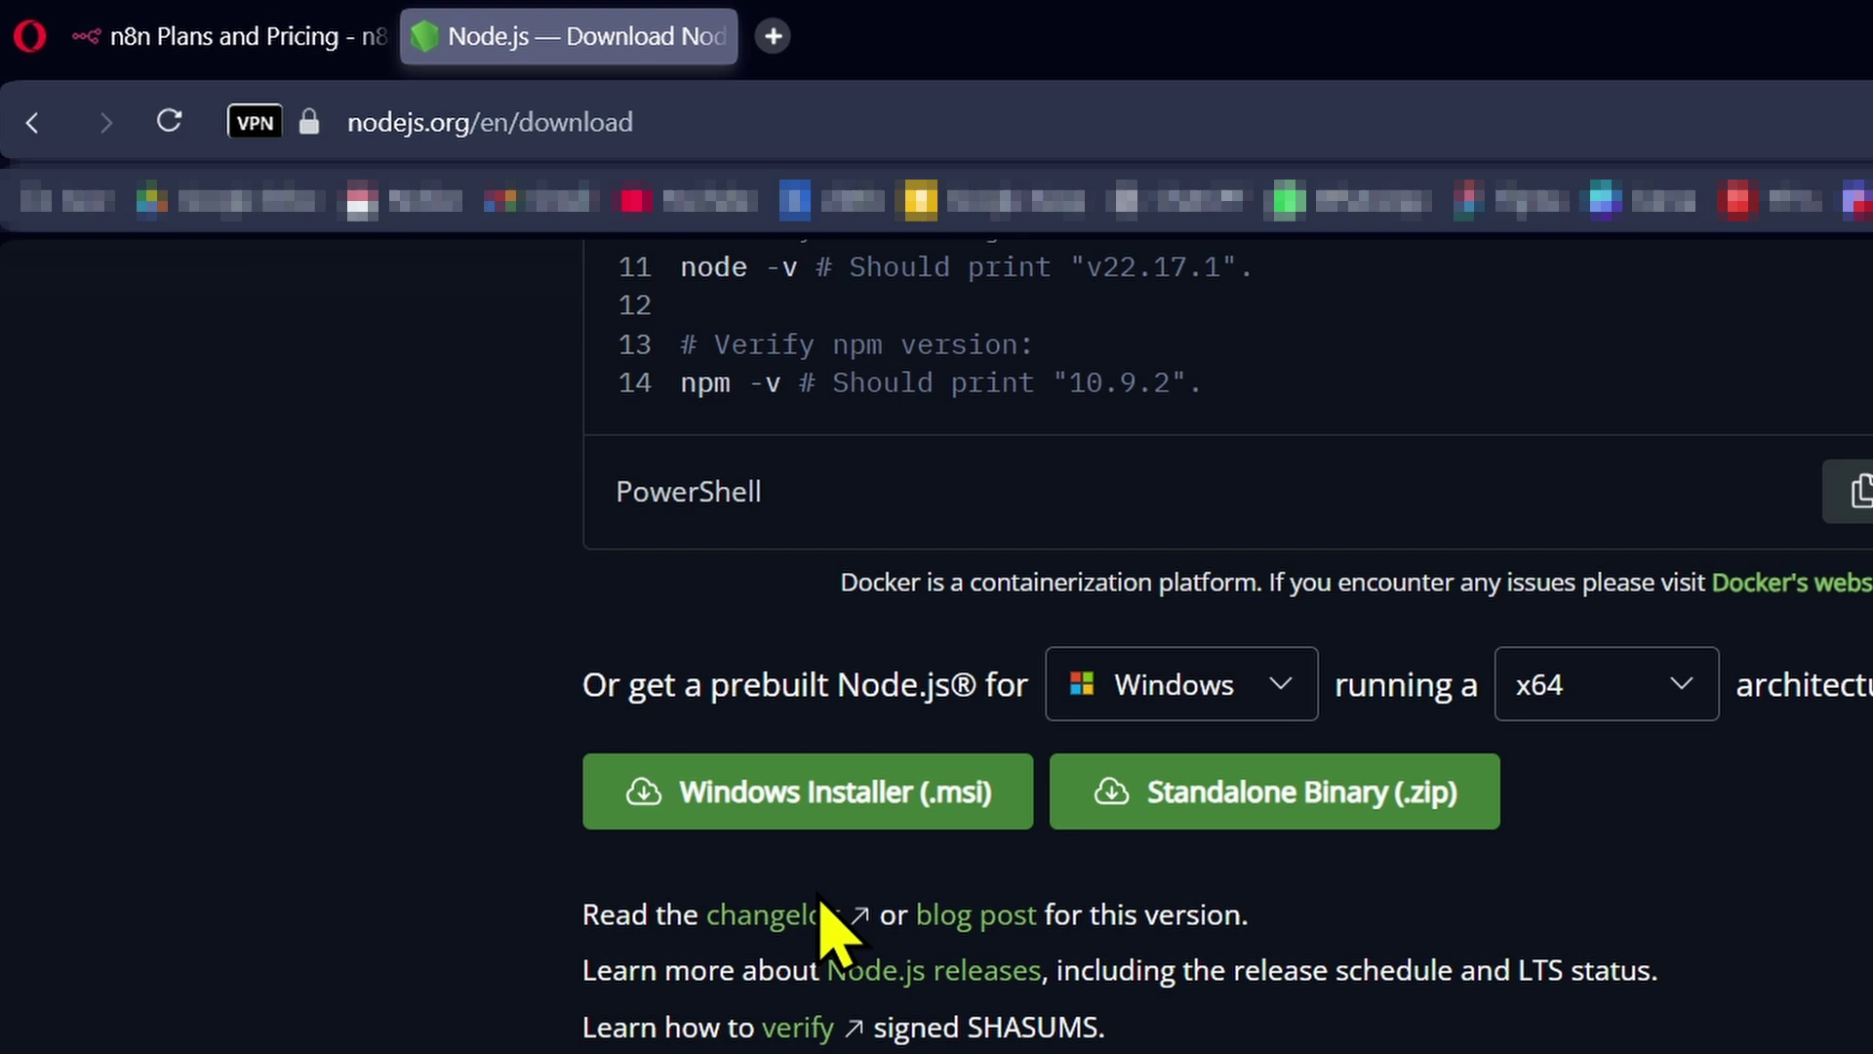
click(778, 769)
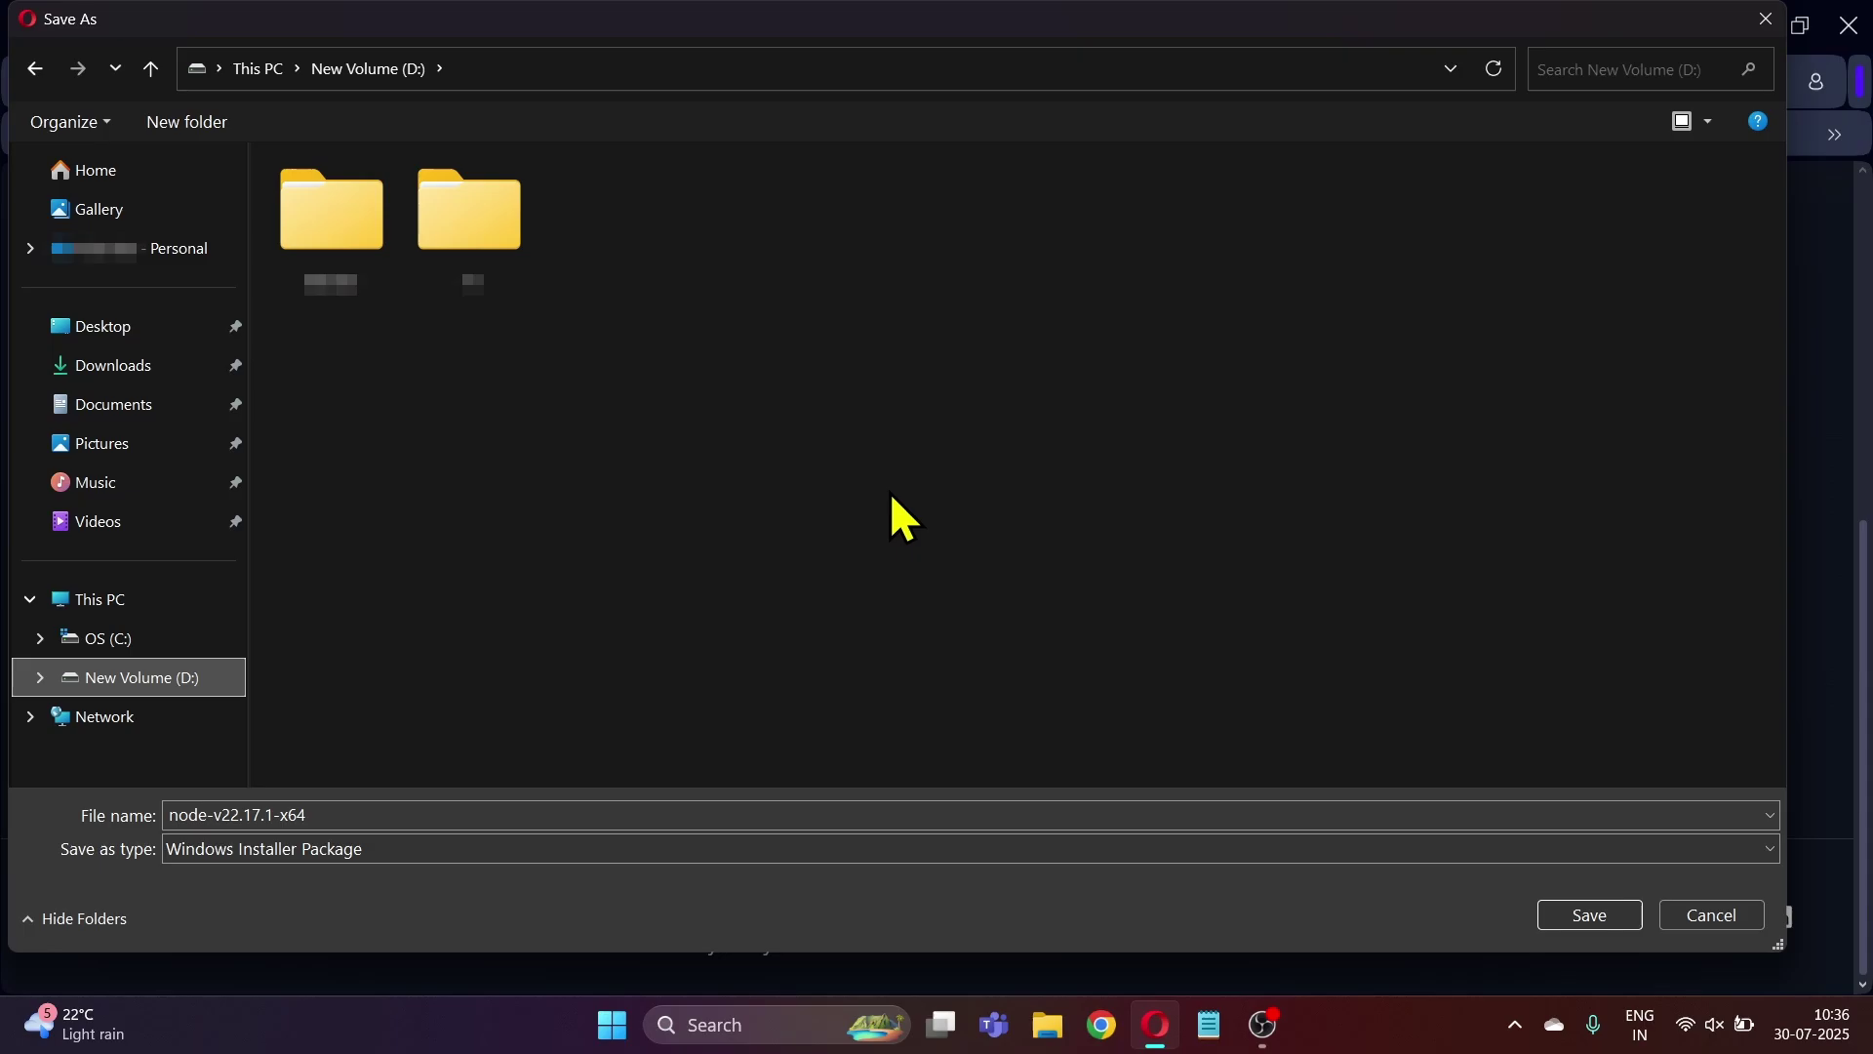
click(1593, 916)
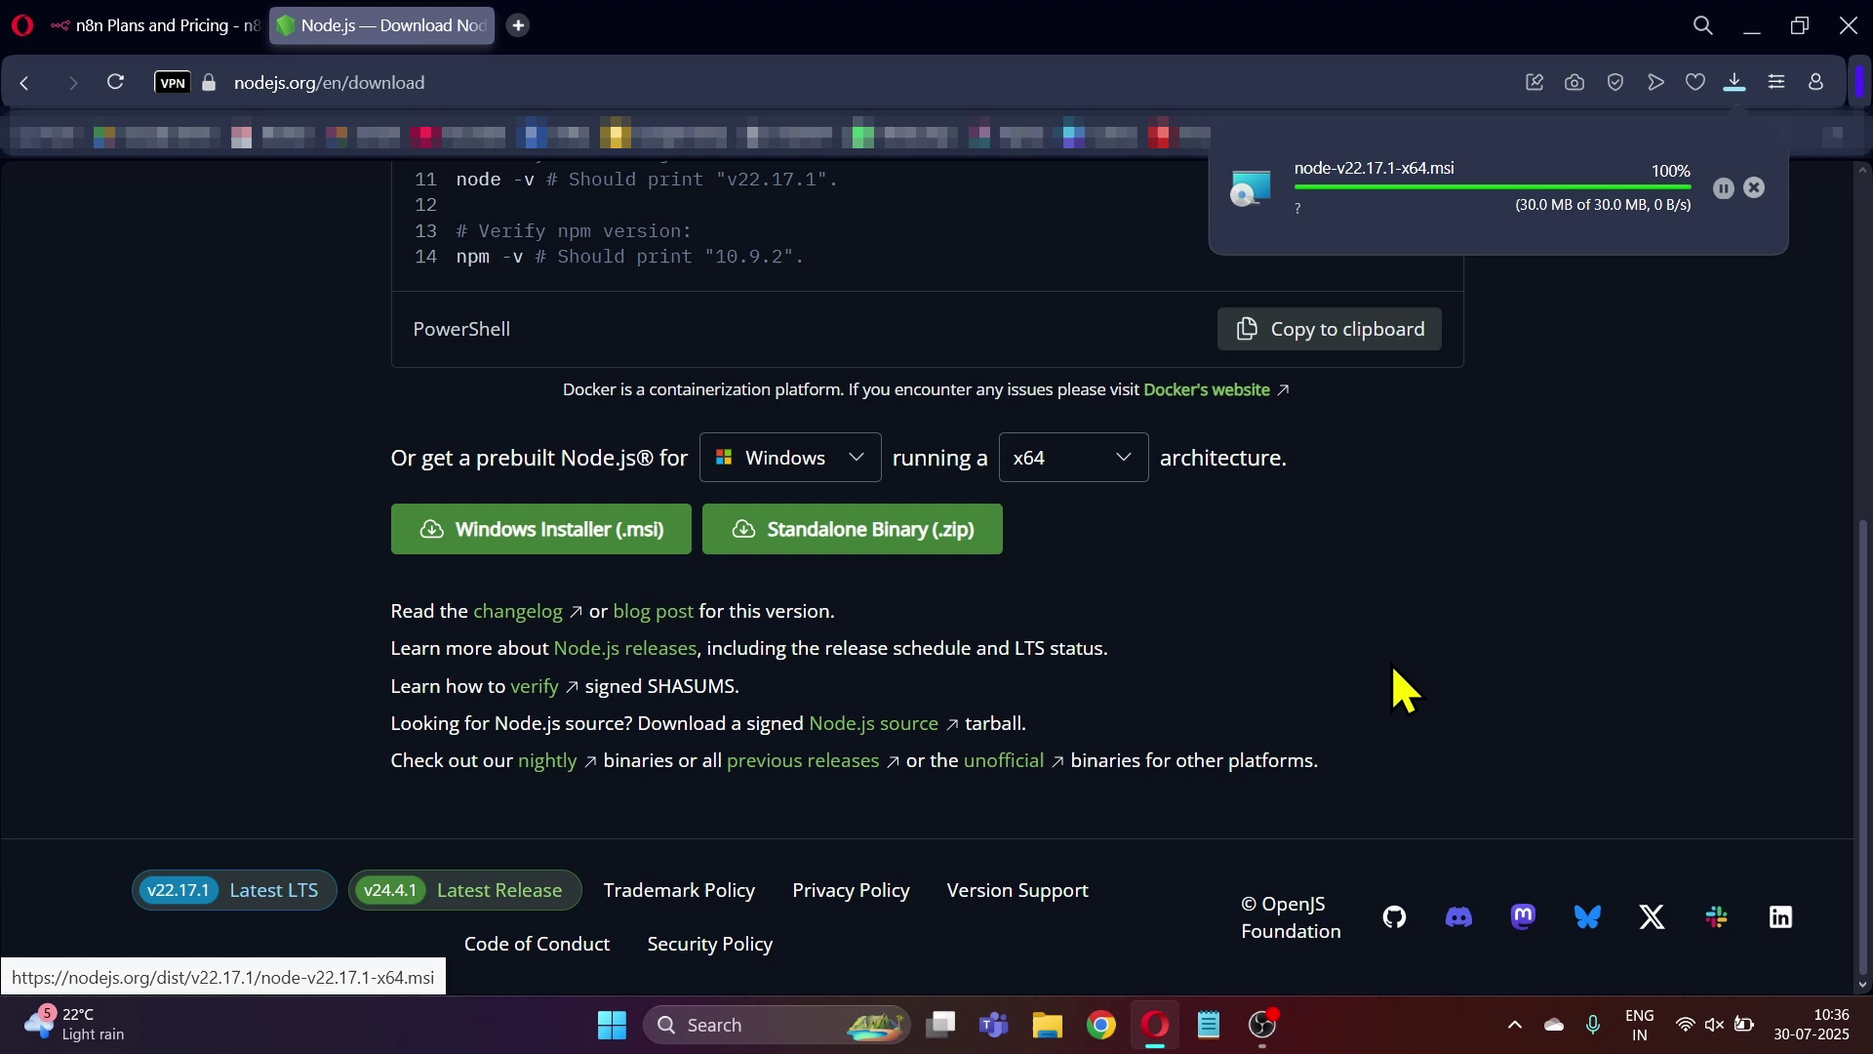
Run the Node.js installer, accept the license, keep the default folder and features, enable native-module tools, and finish.
click(1376, 176)
double_click(620, 220)
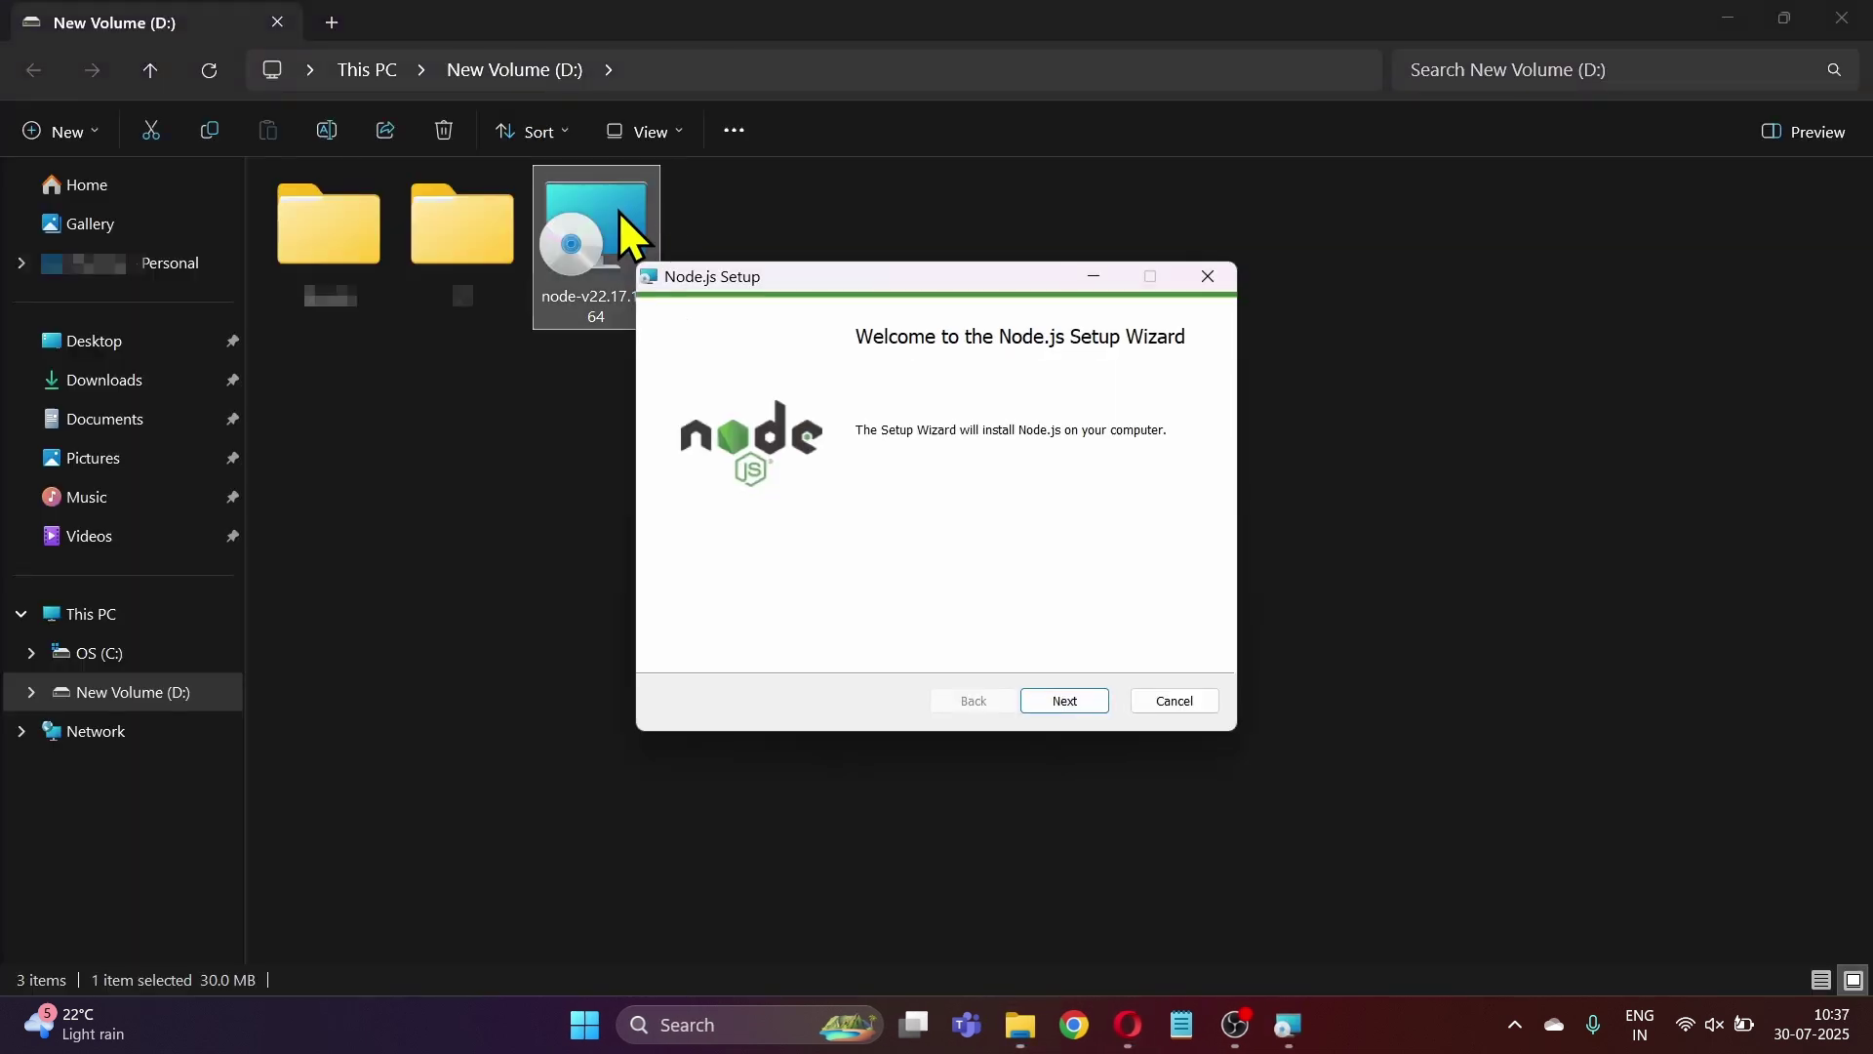
click(1068, 701)
click(679, 646)
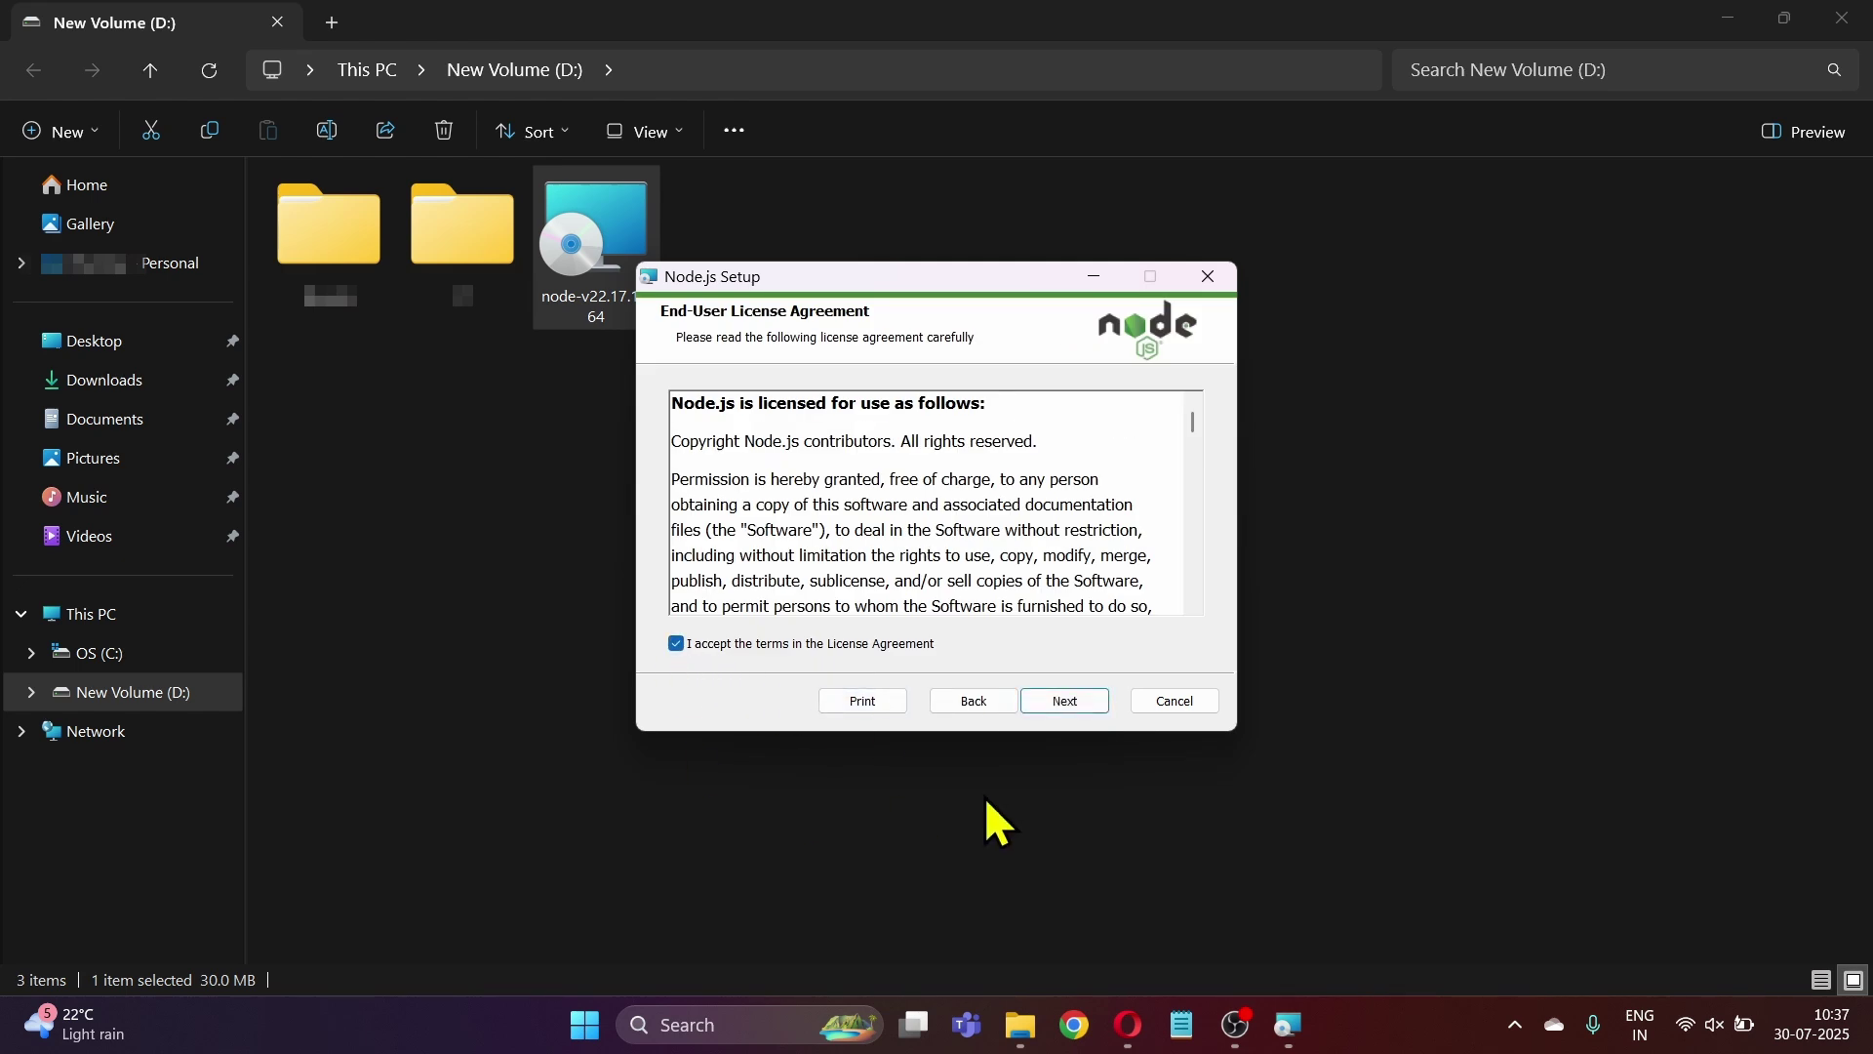
click(1063, 703)
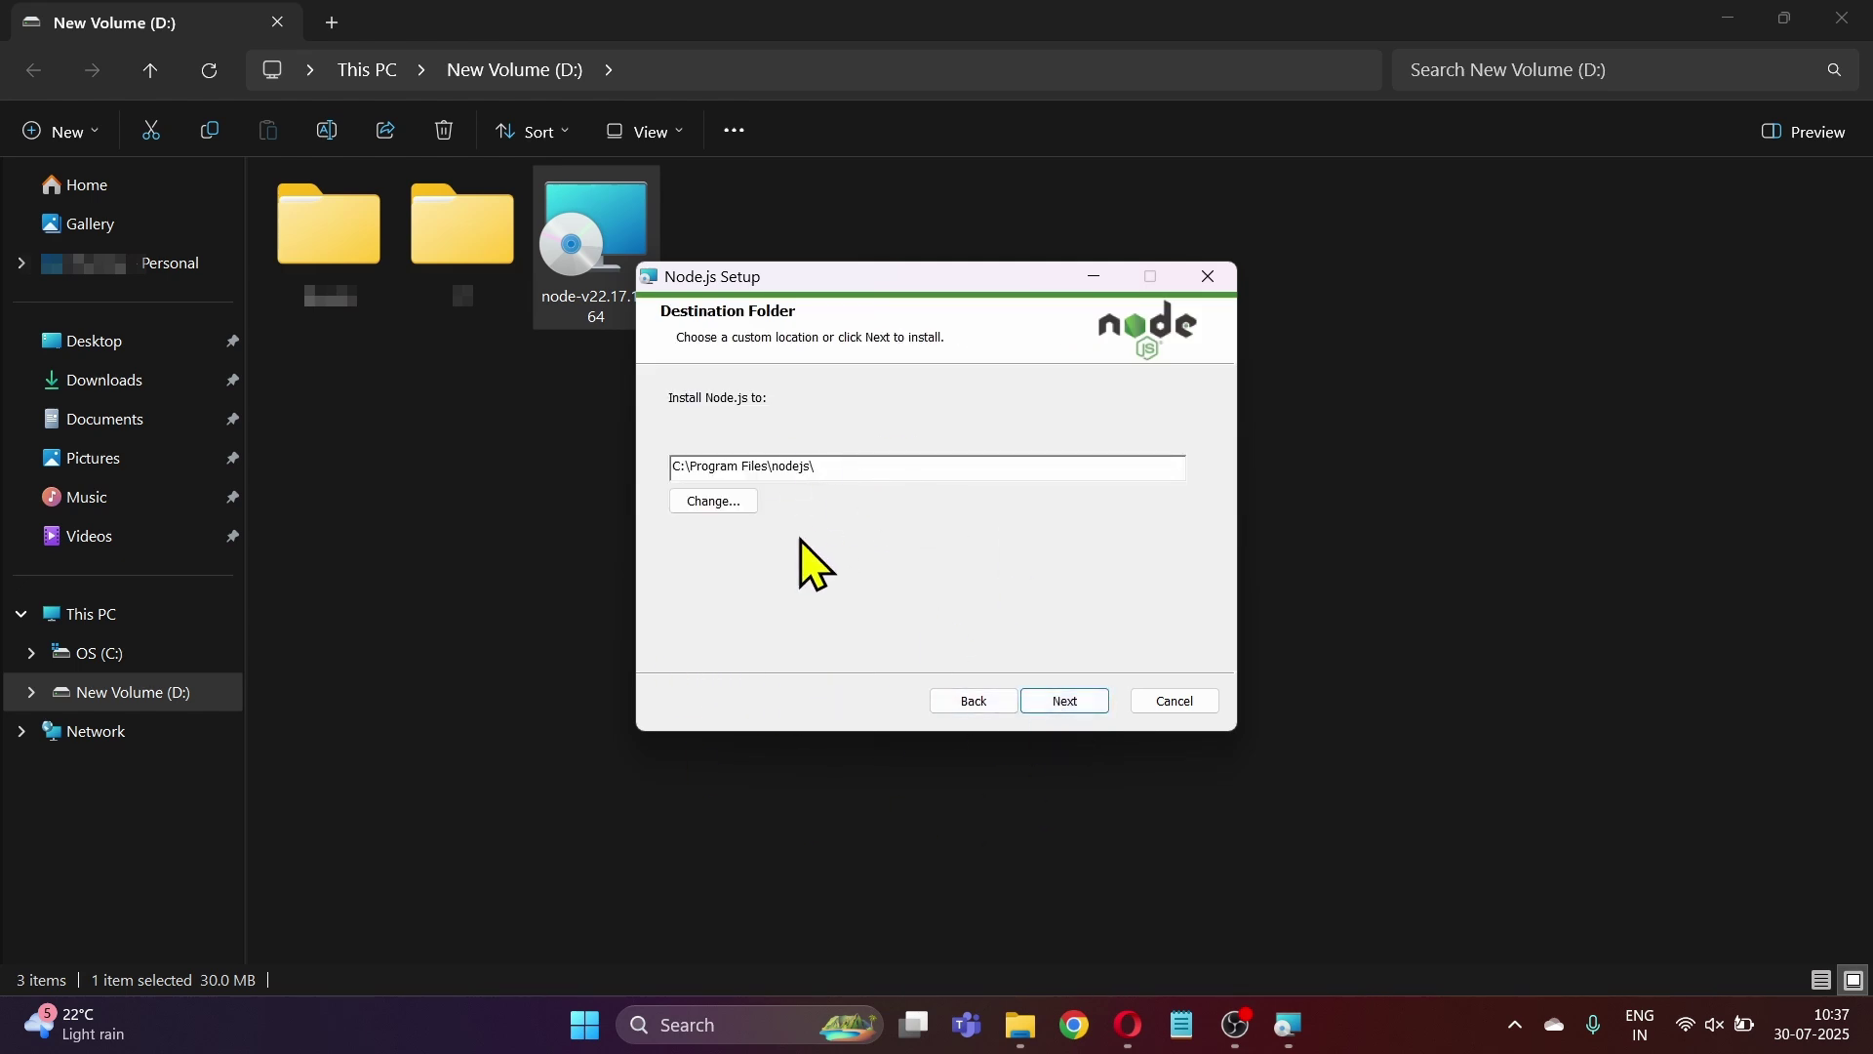
click(1082, 709)
click(1081, 708)
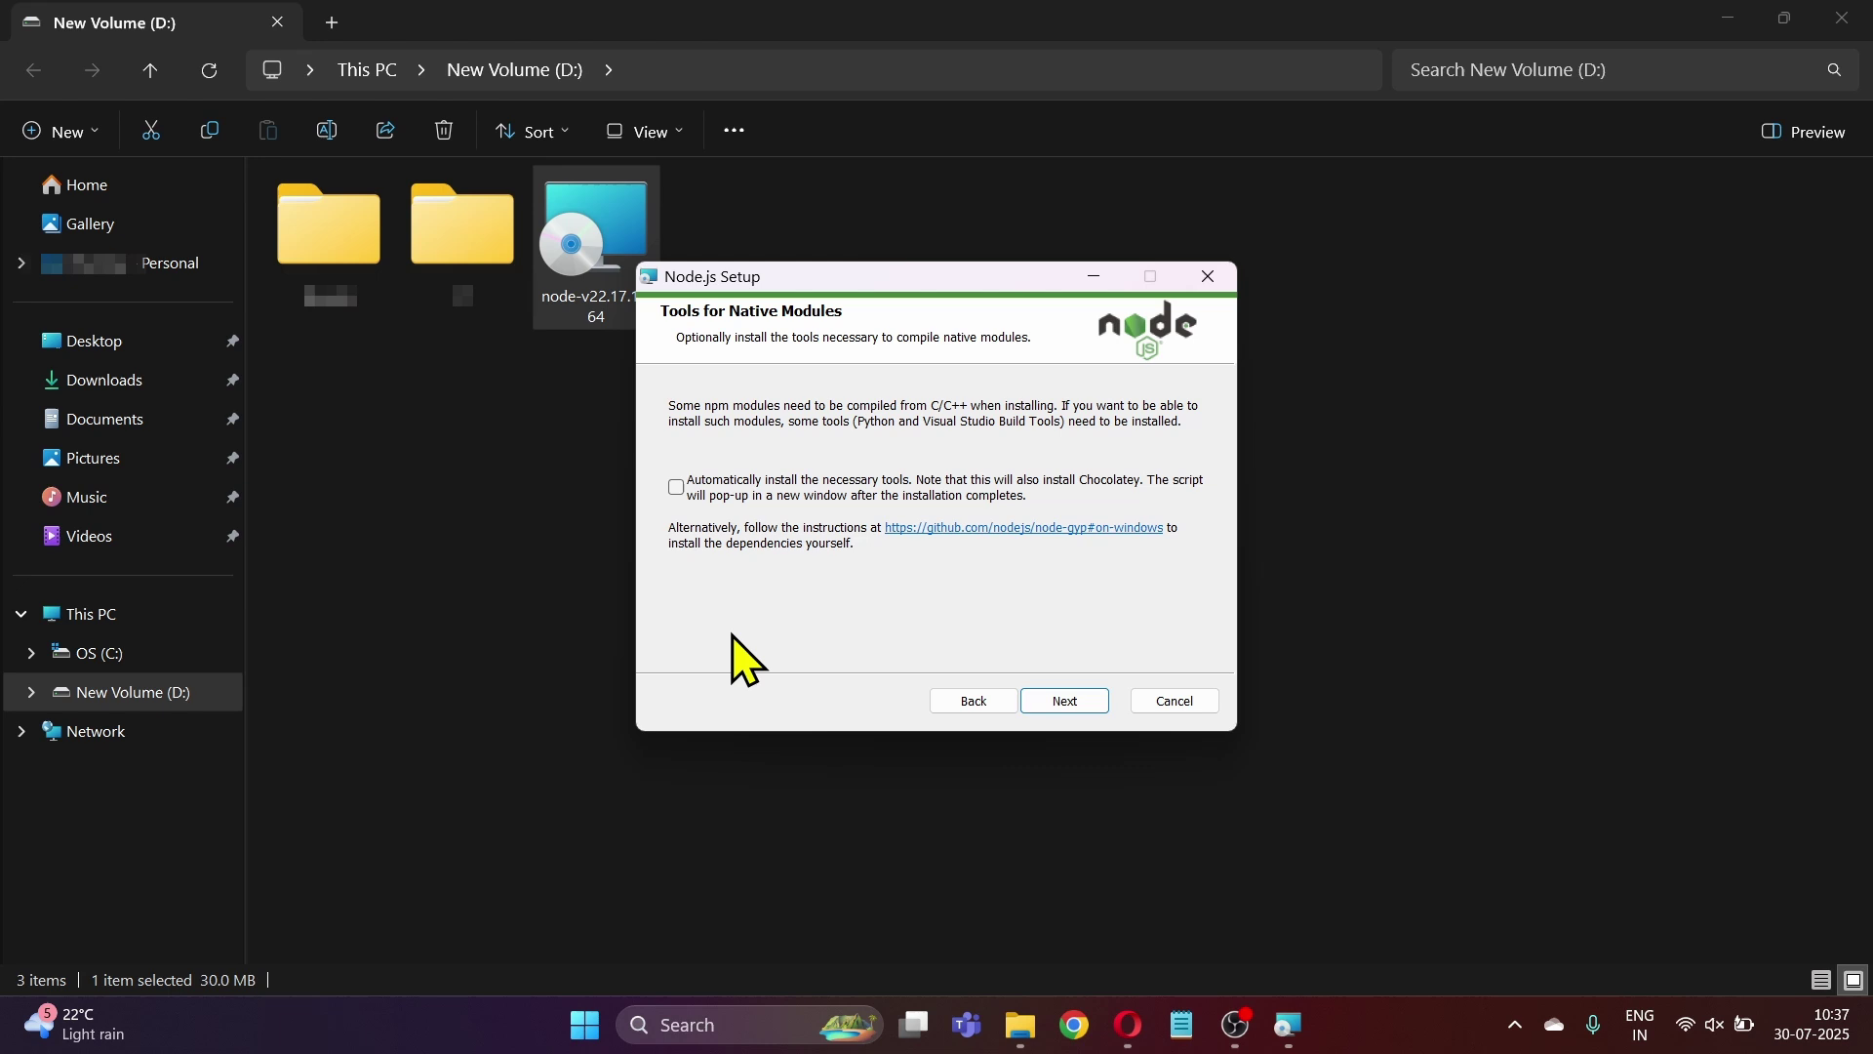
click(676, 486)
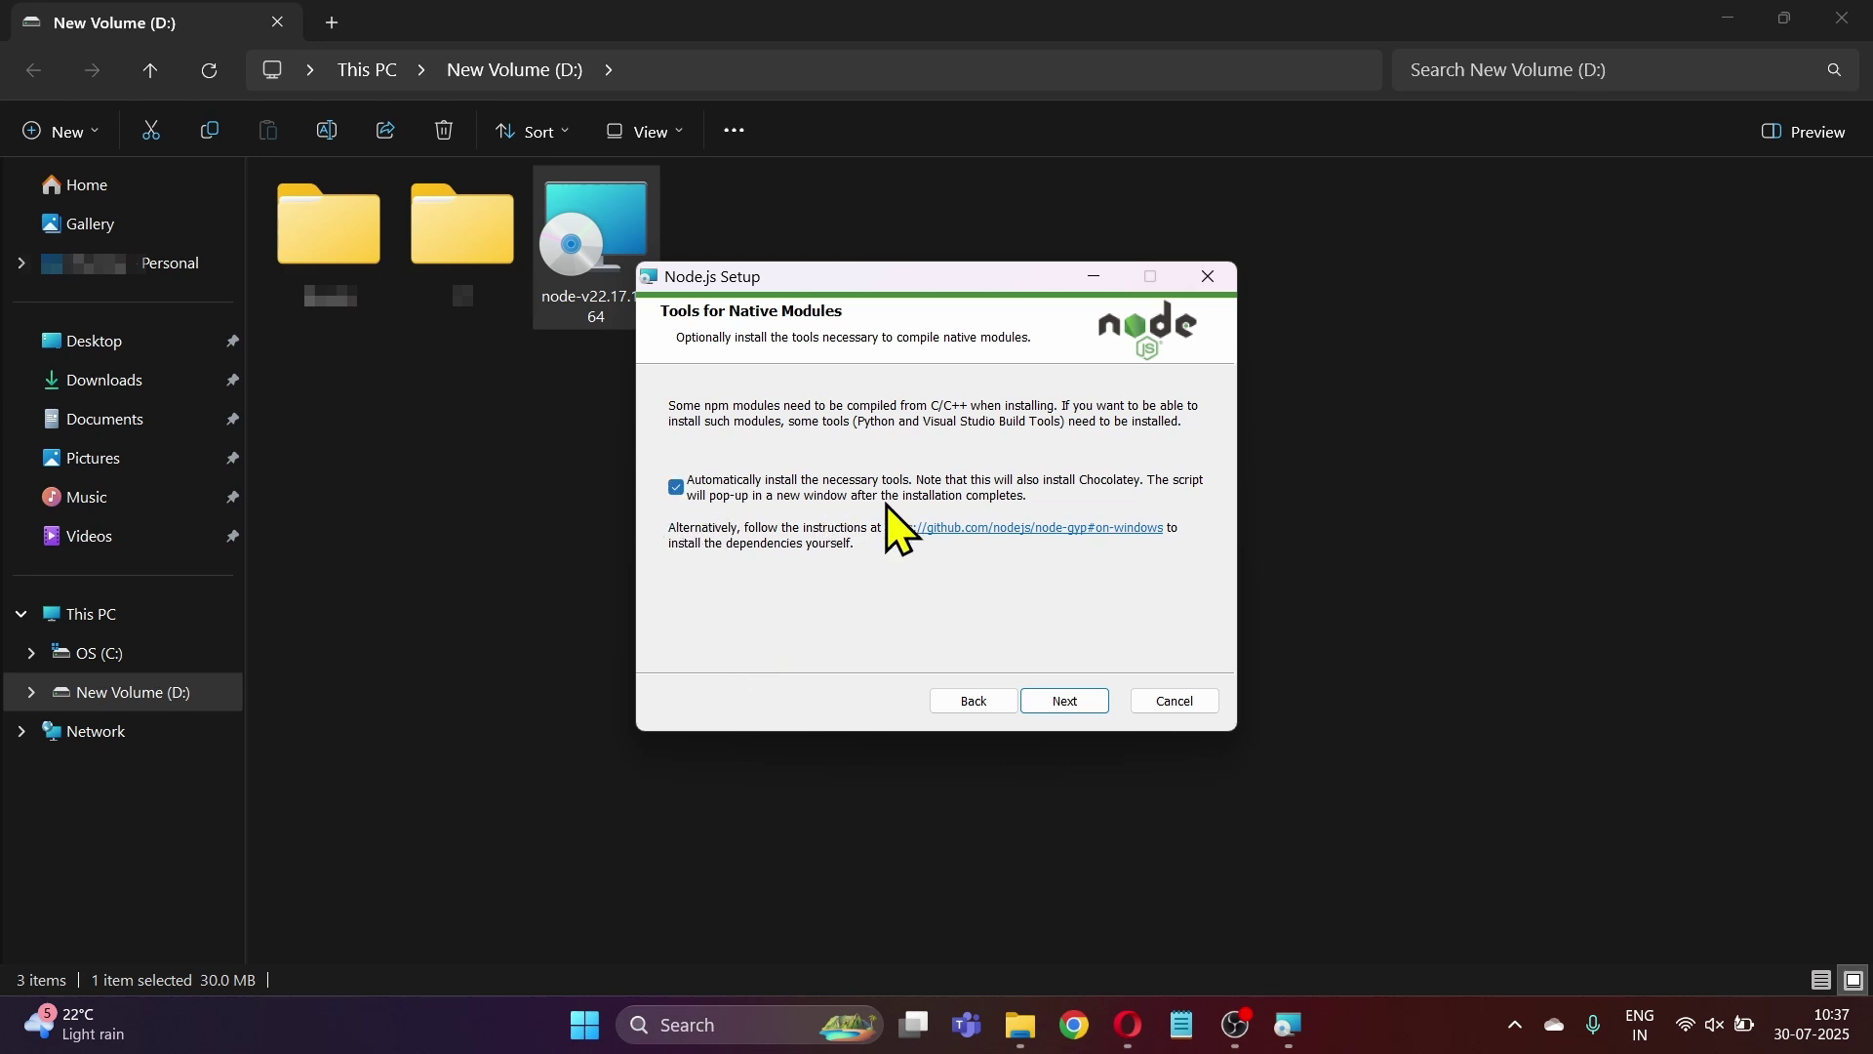
click(1057, 703)
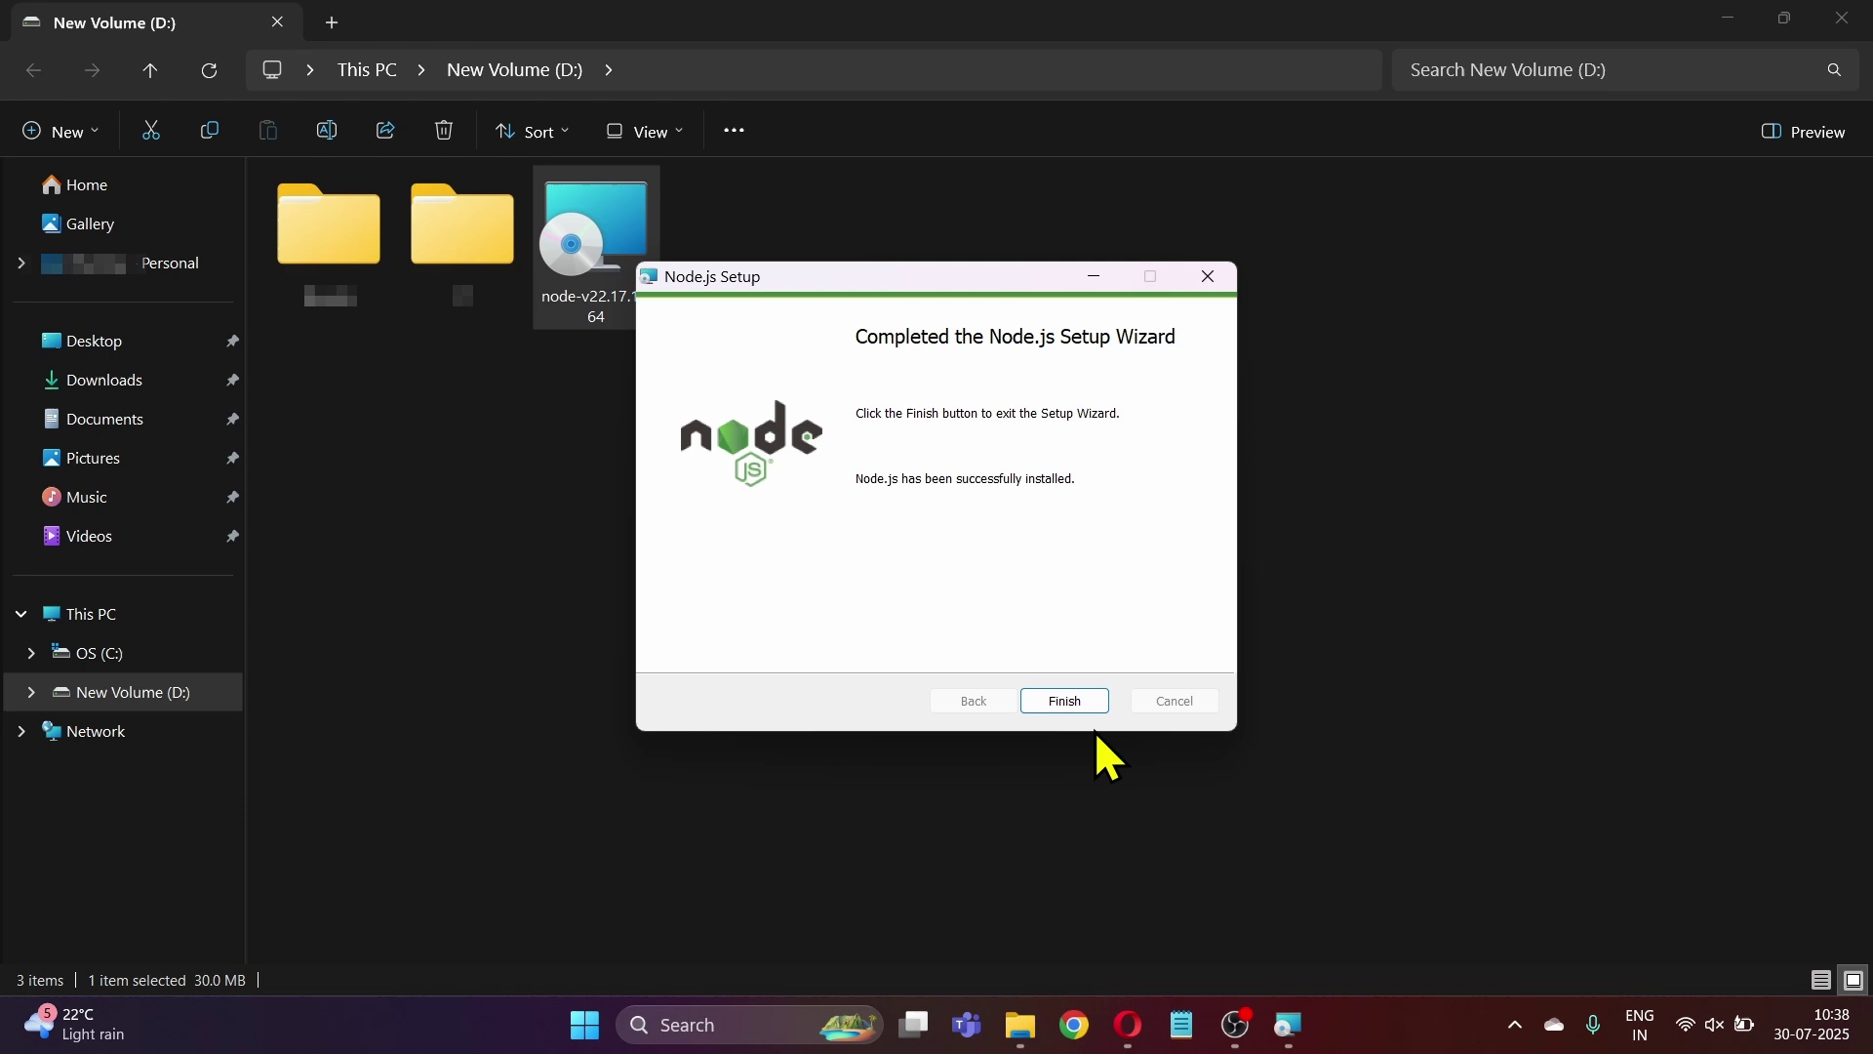
click(1070, 697)
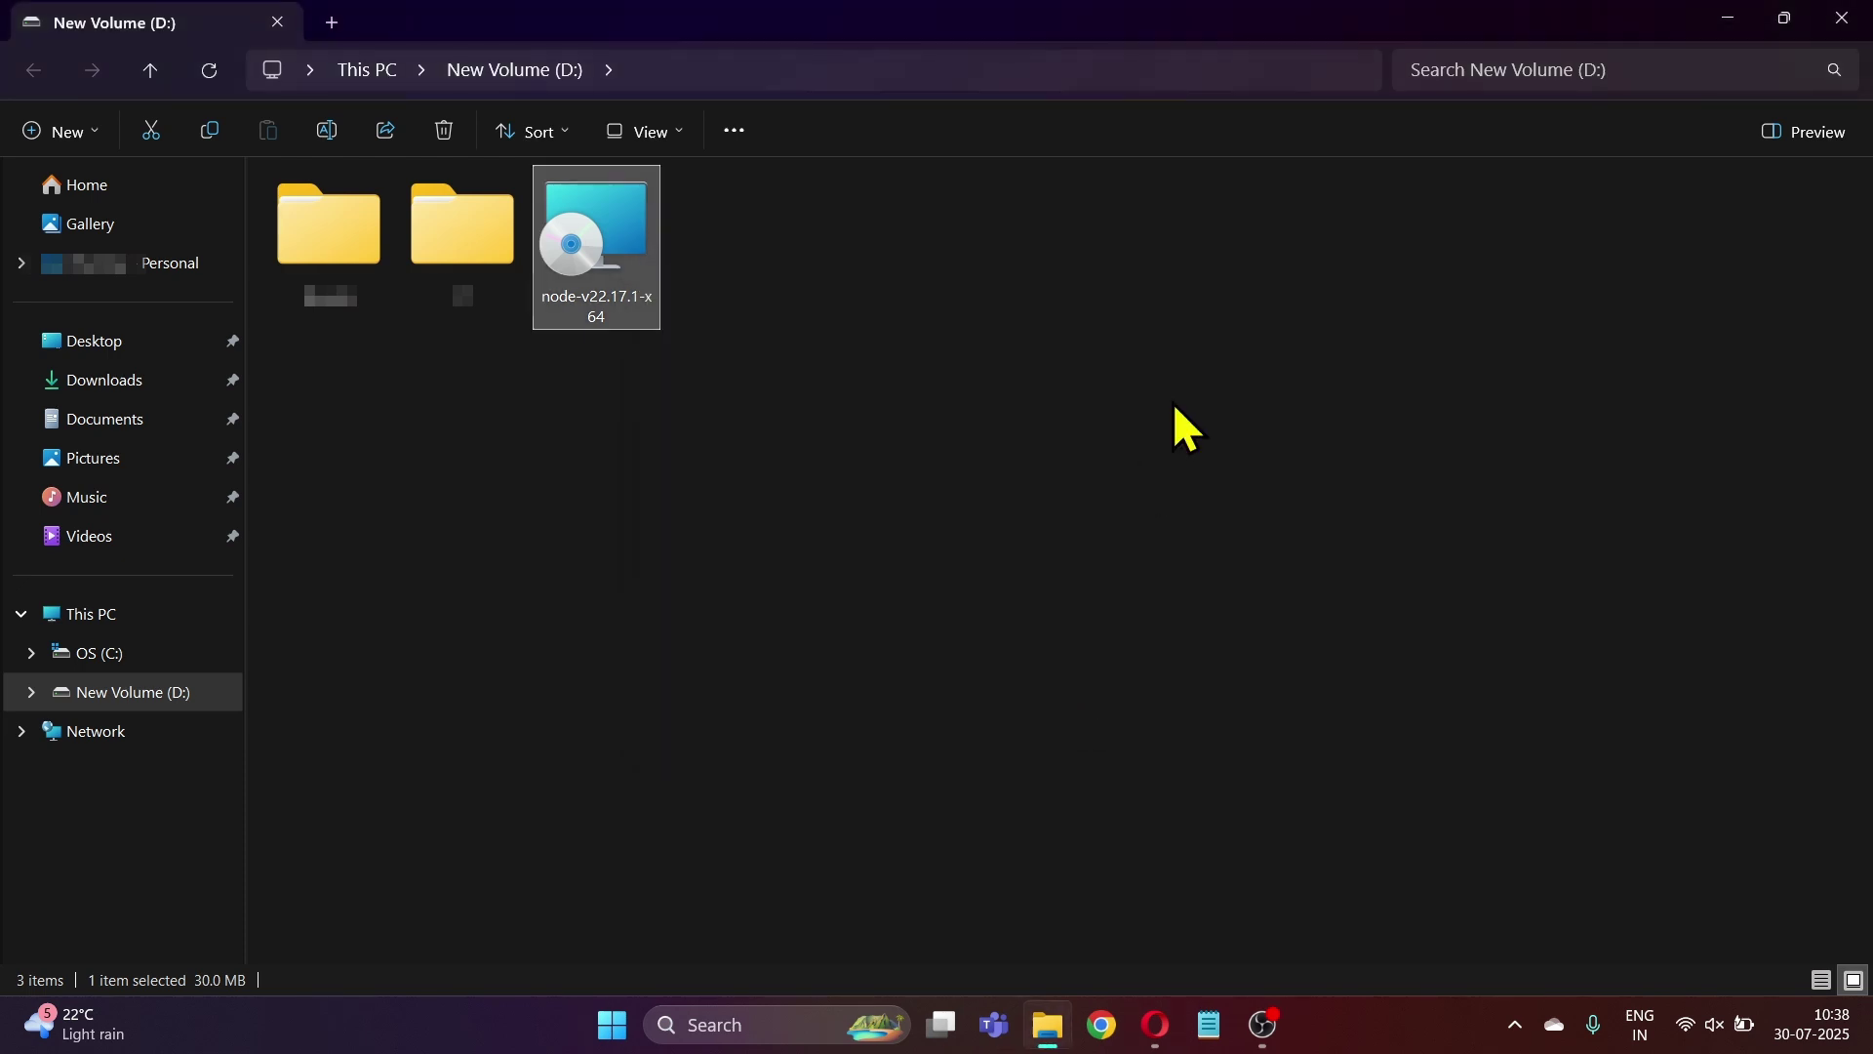
Open Command Prompt and run node --version, which returns v22.17.1.
click(739, 1025)
text(cmd)
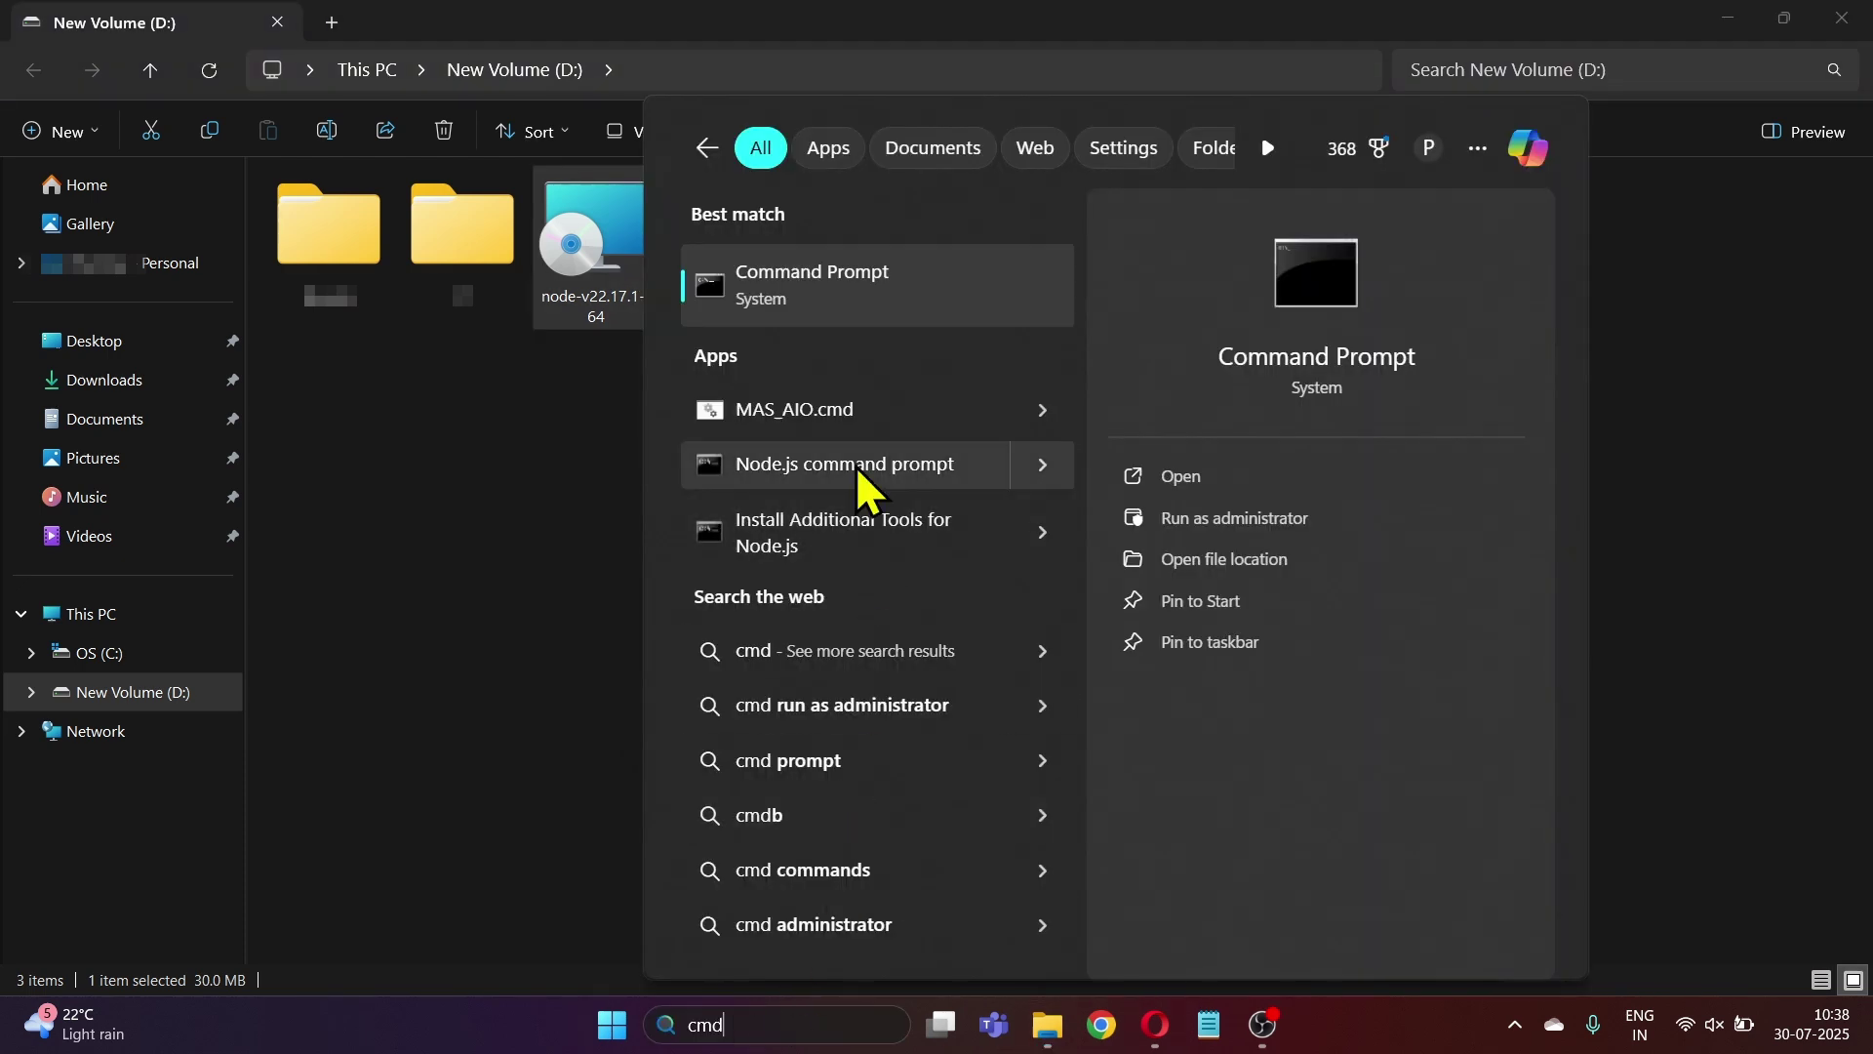
click(837, 281)
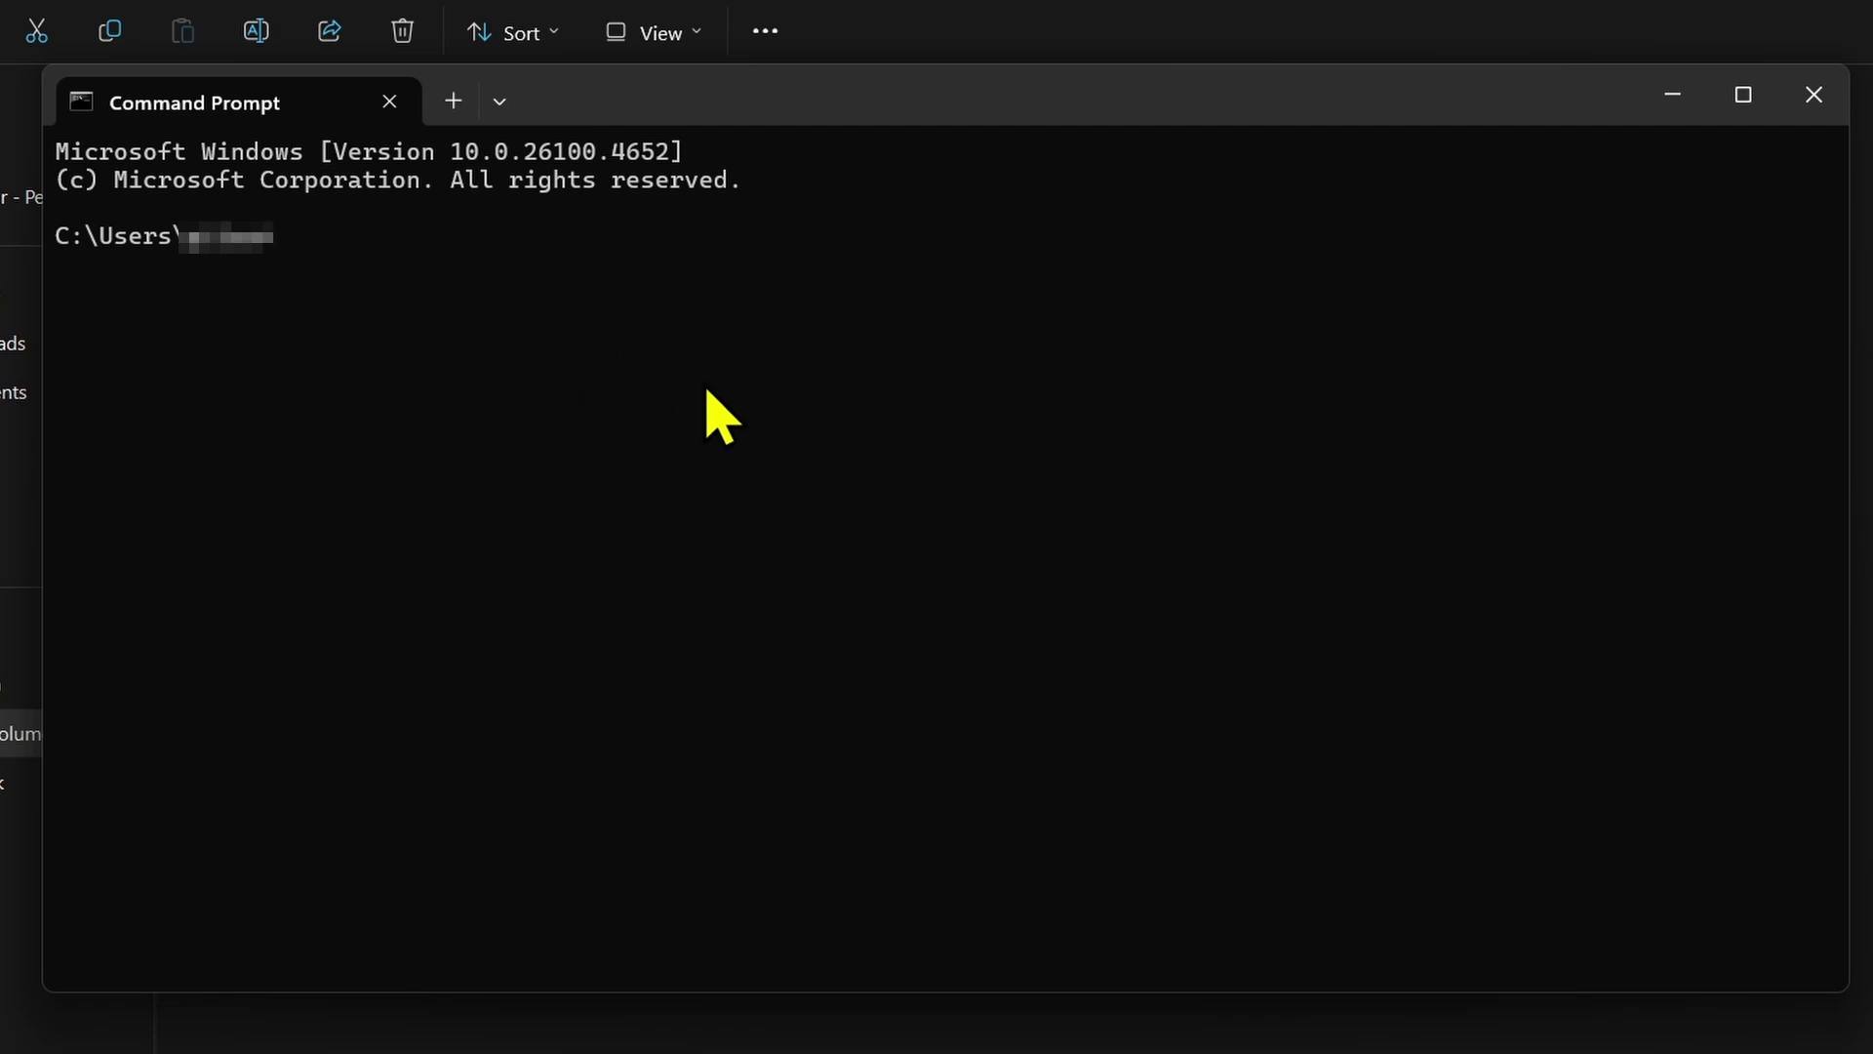
text(node --v)
text(ersion)
key(Return)
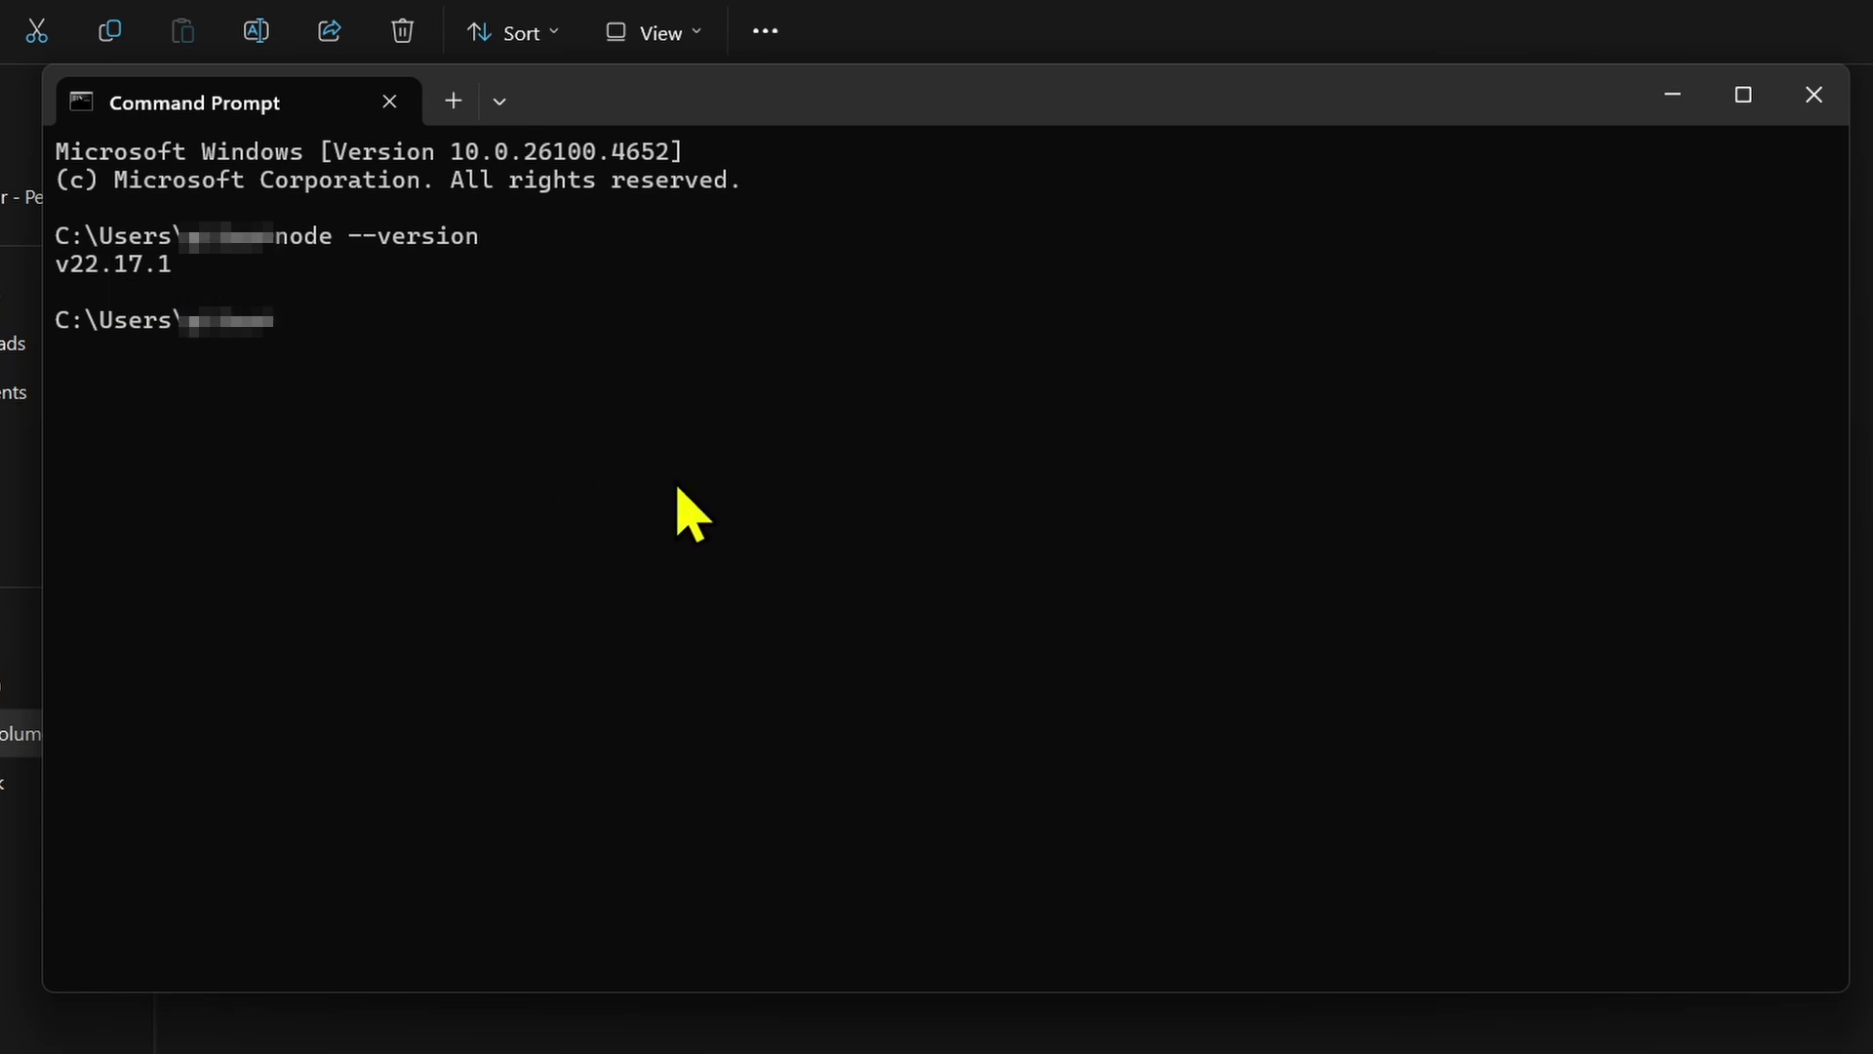
text(n)
text(pm install )
text(n8n -g)
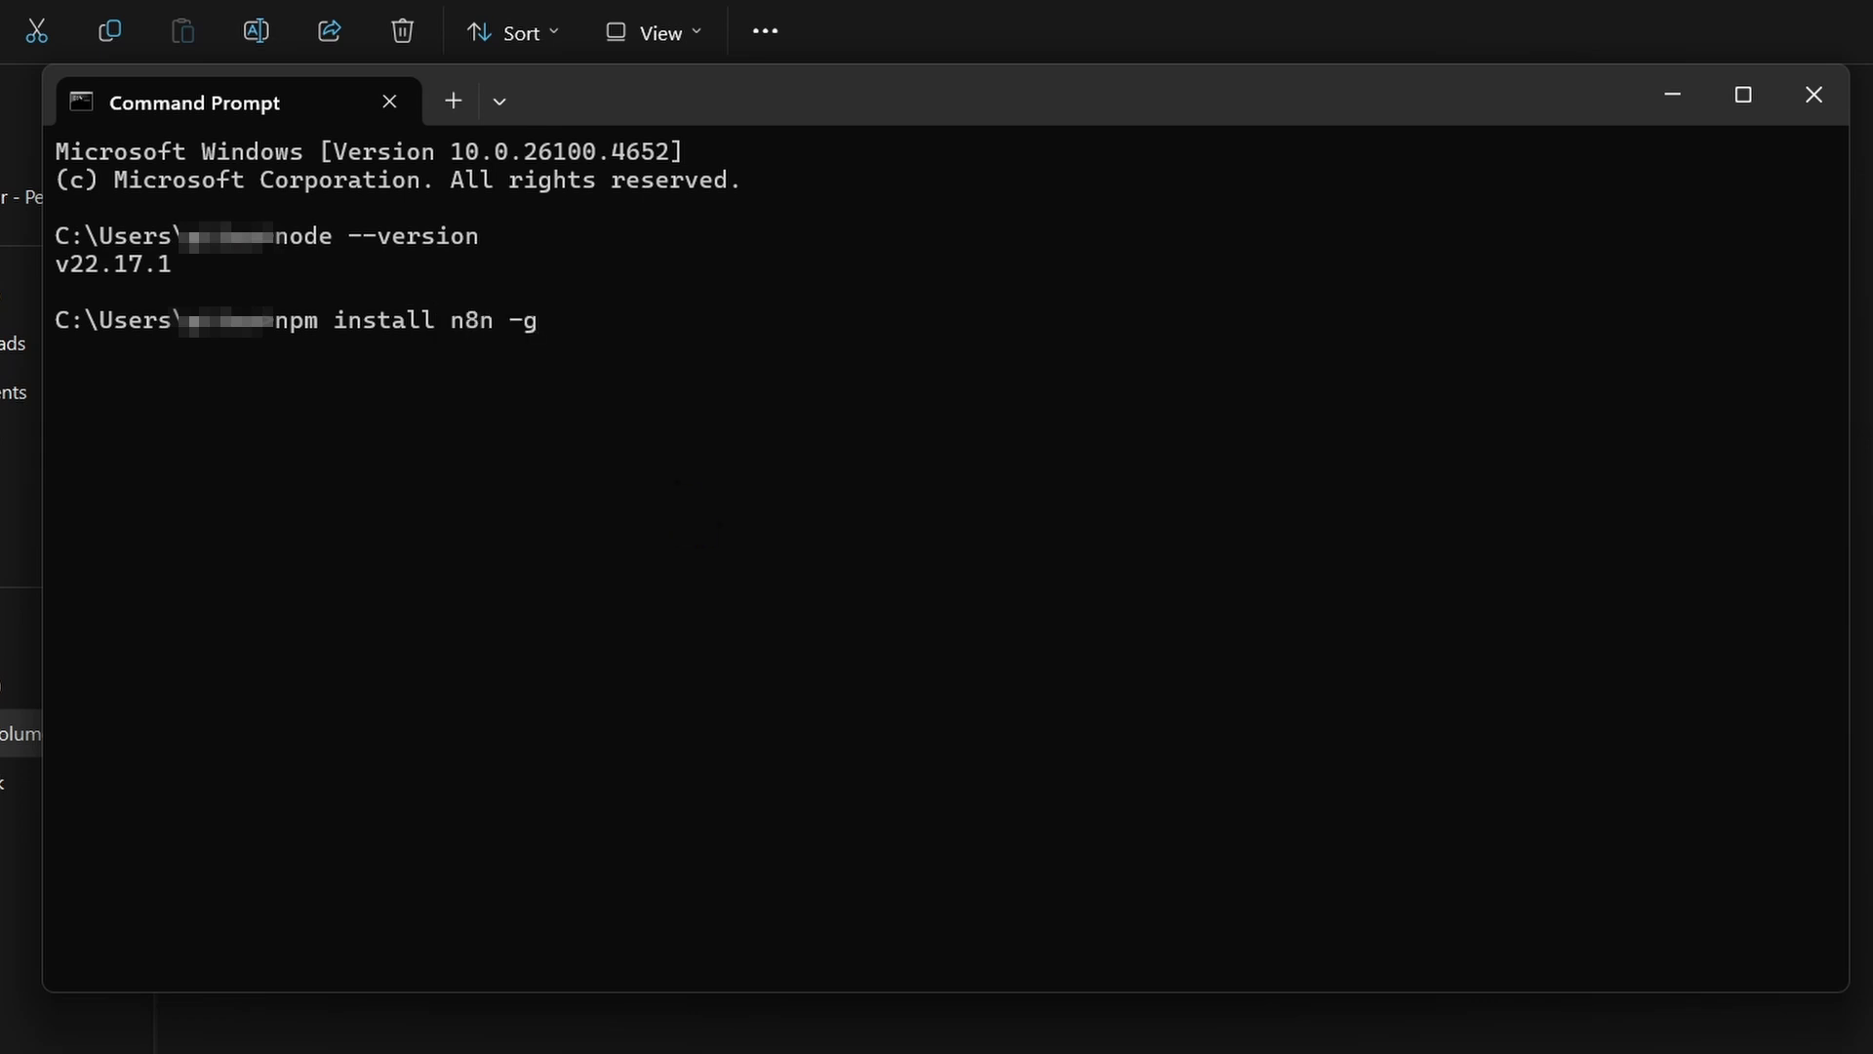
Run npm install n8n -g, then start the n8n server with the n8n command.
key(Return)
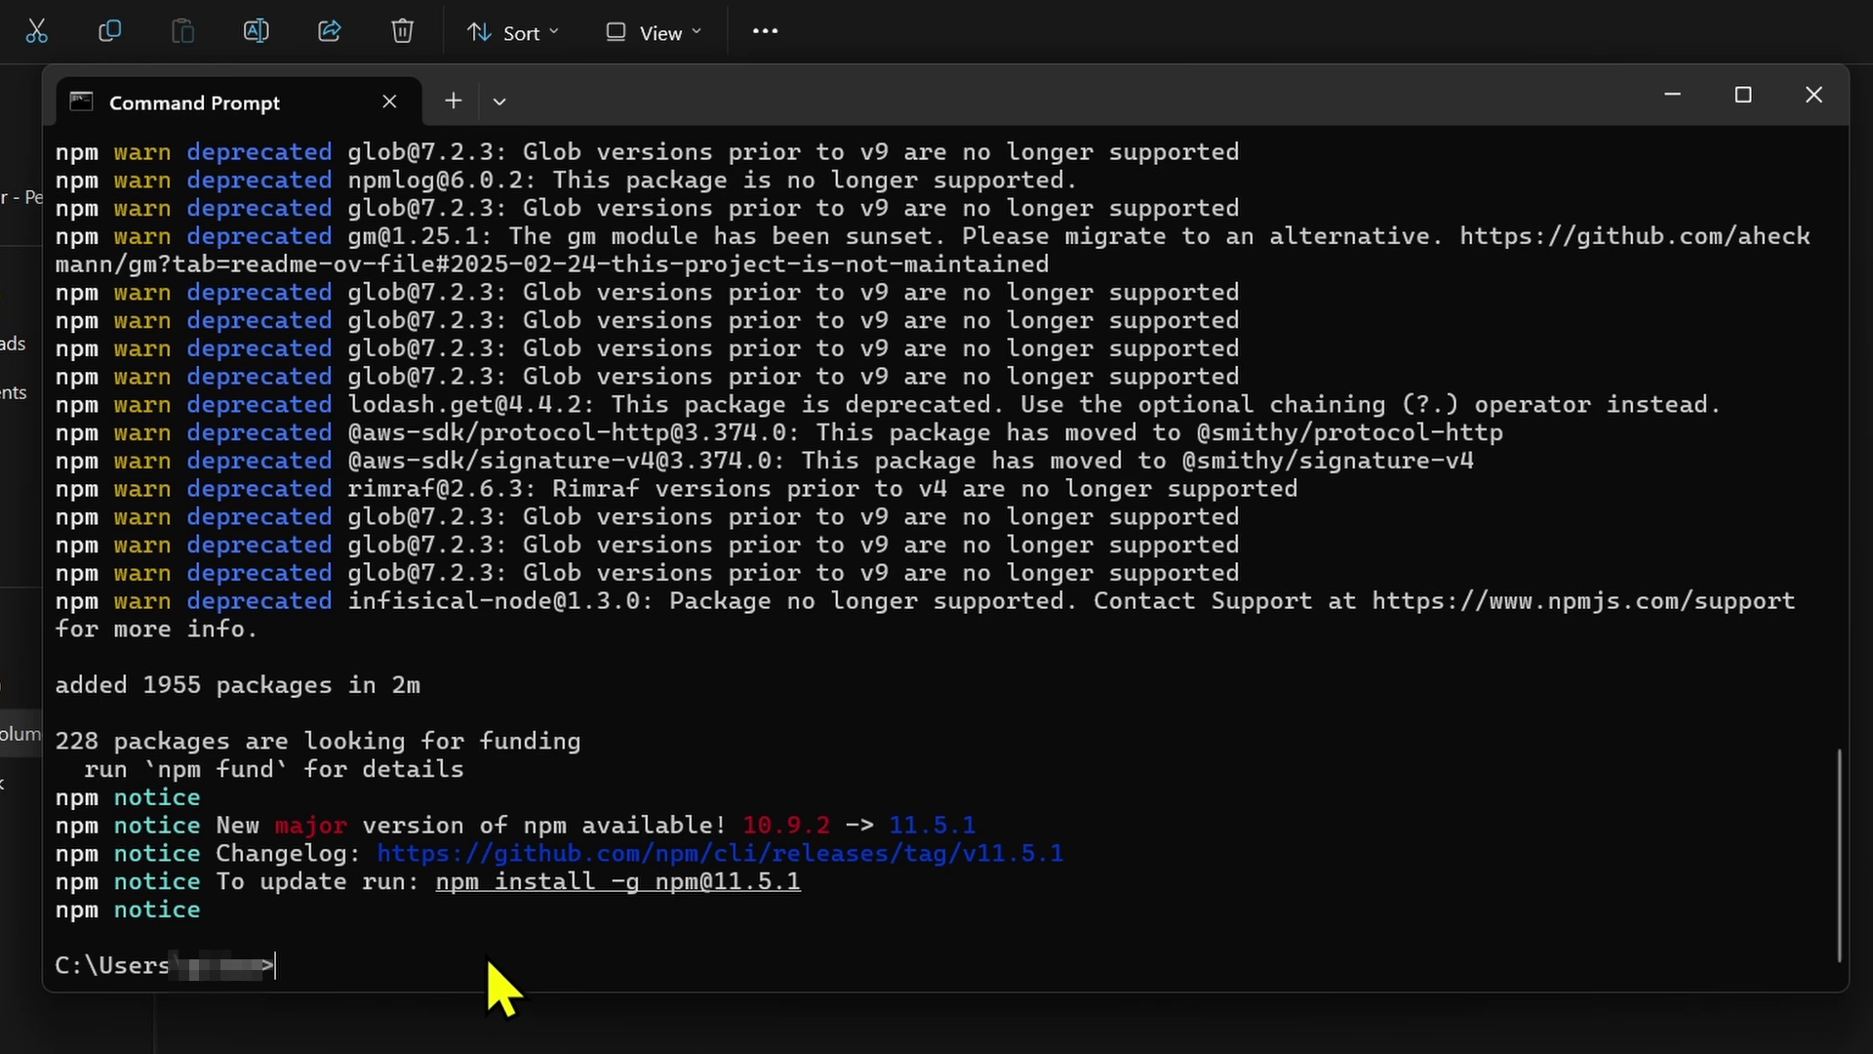
text(n8n)
key(Return)
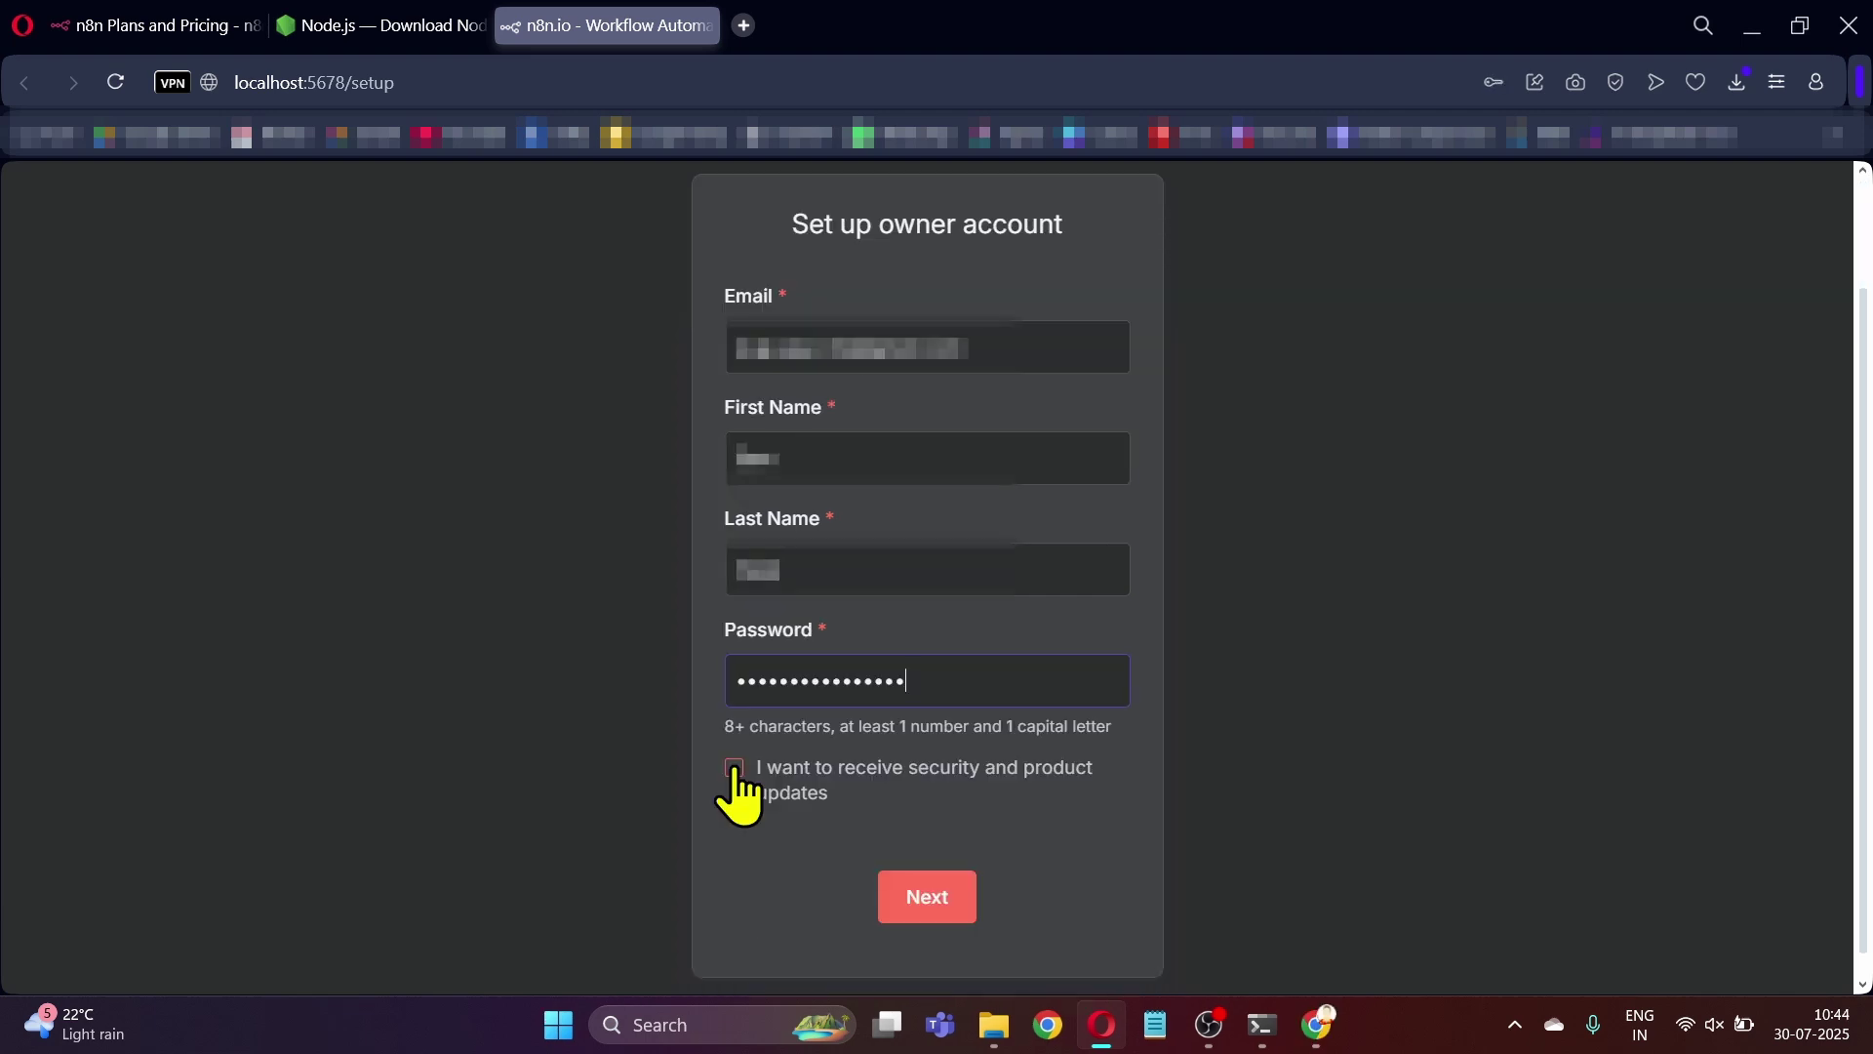
Submit the owner account form, dismiss the Customize questions, and skip the free license key offer.
click(925, 896)
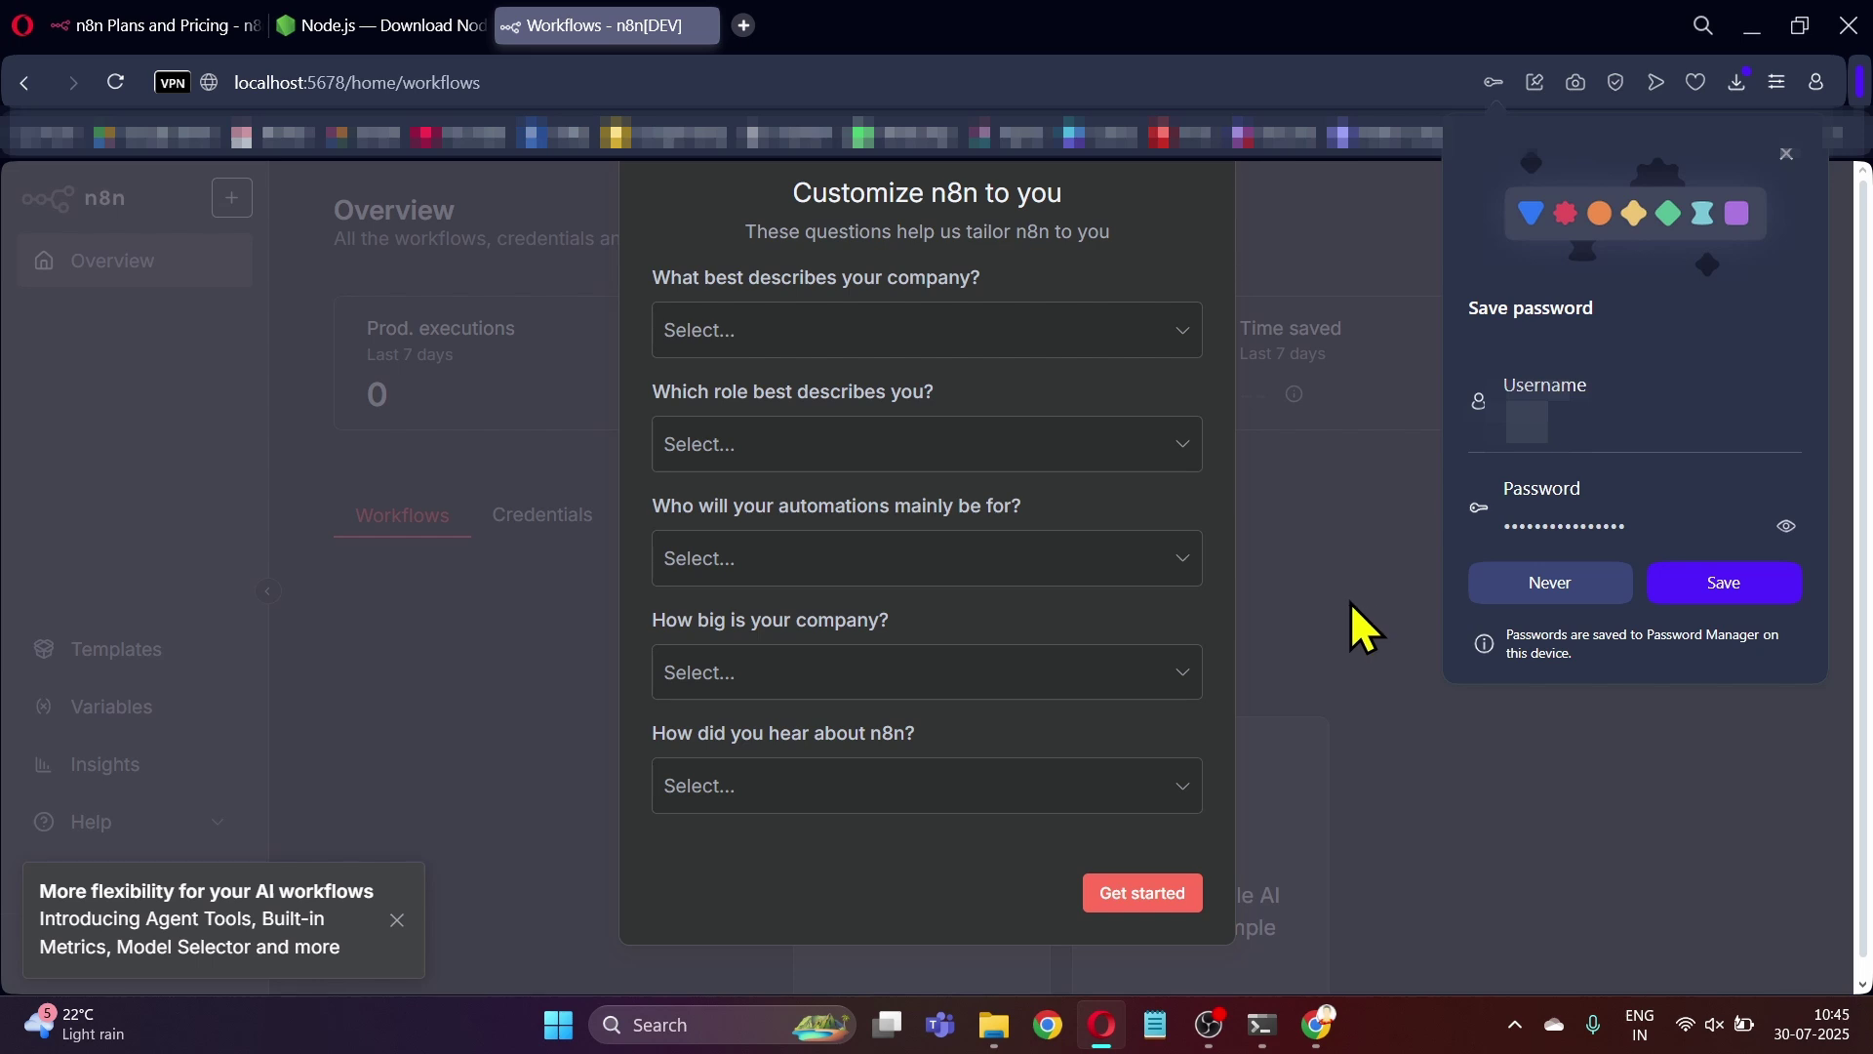
key(Escape)
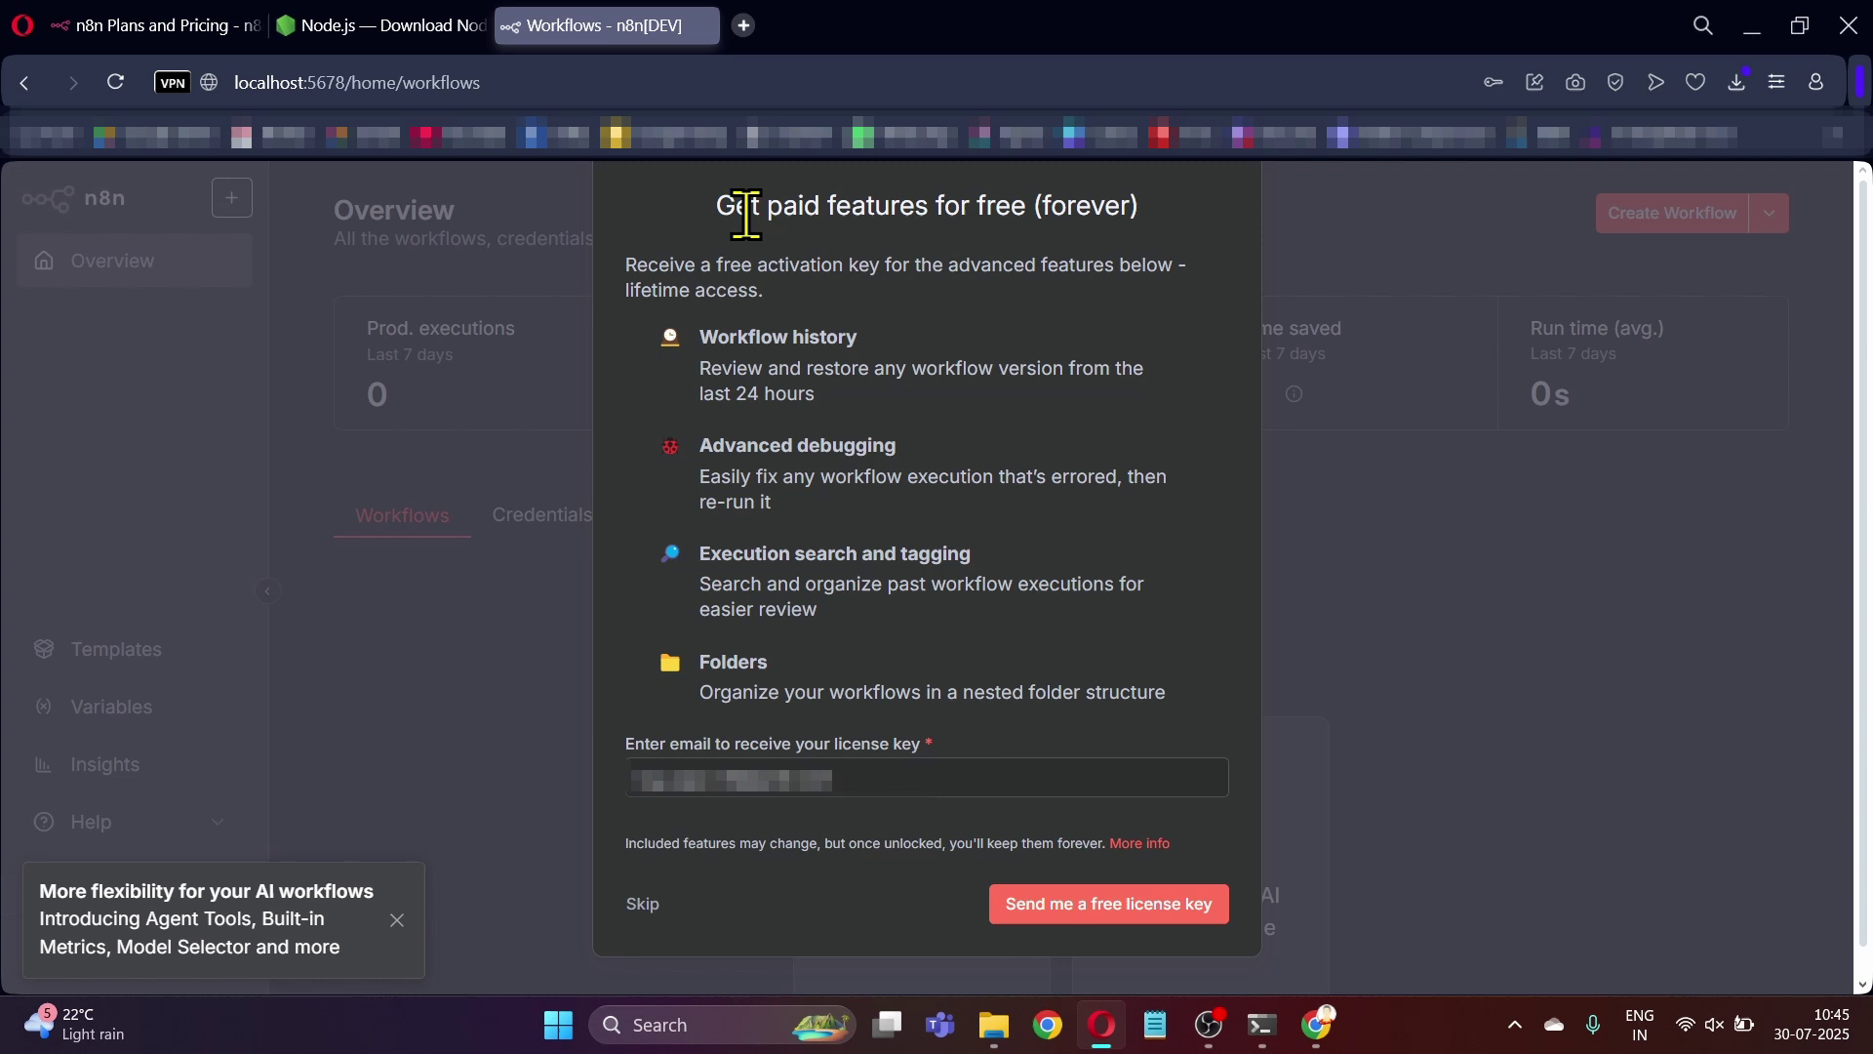
drag(712, 206, 1139, 206)
click(1097, 271)
click(644, 903)
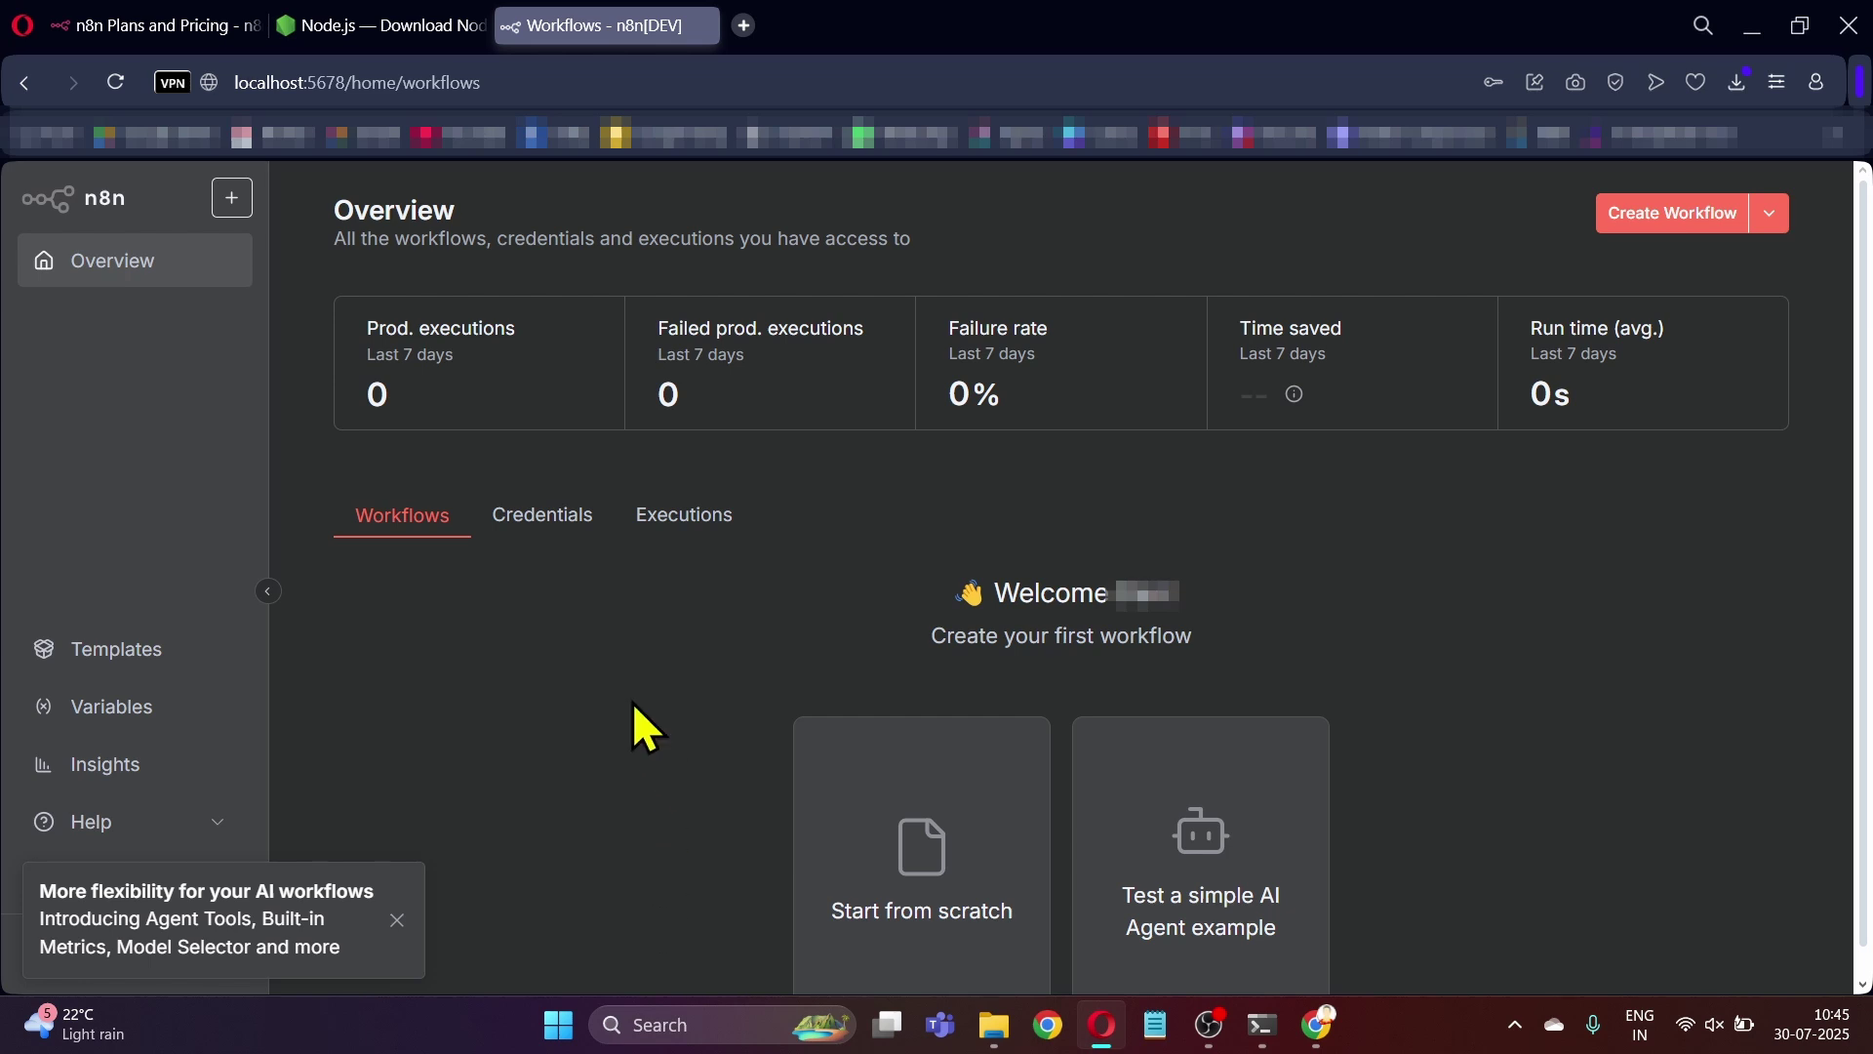
Close the PowerShell window running the n8n server.
click(397, 919)
key(alt+Tab)
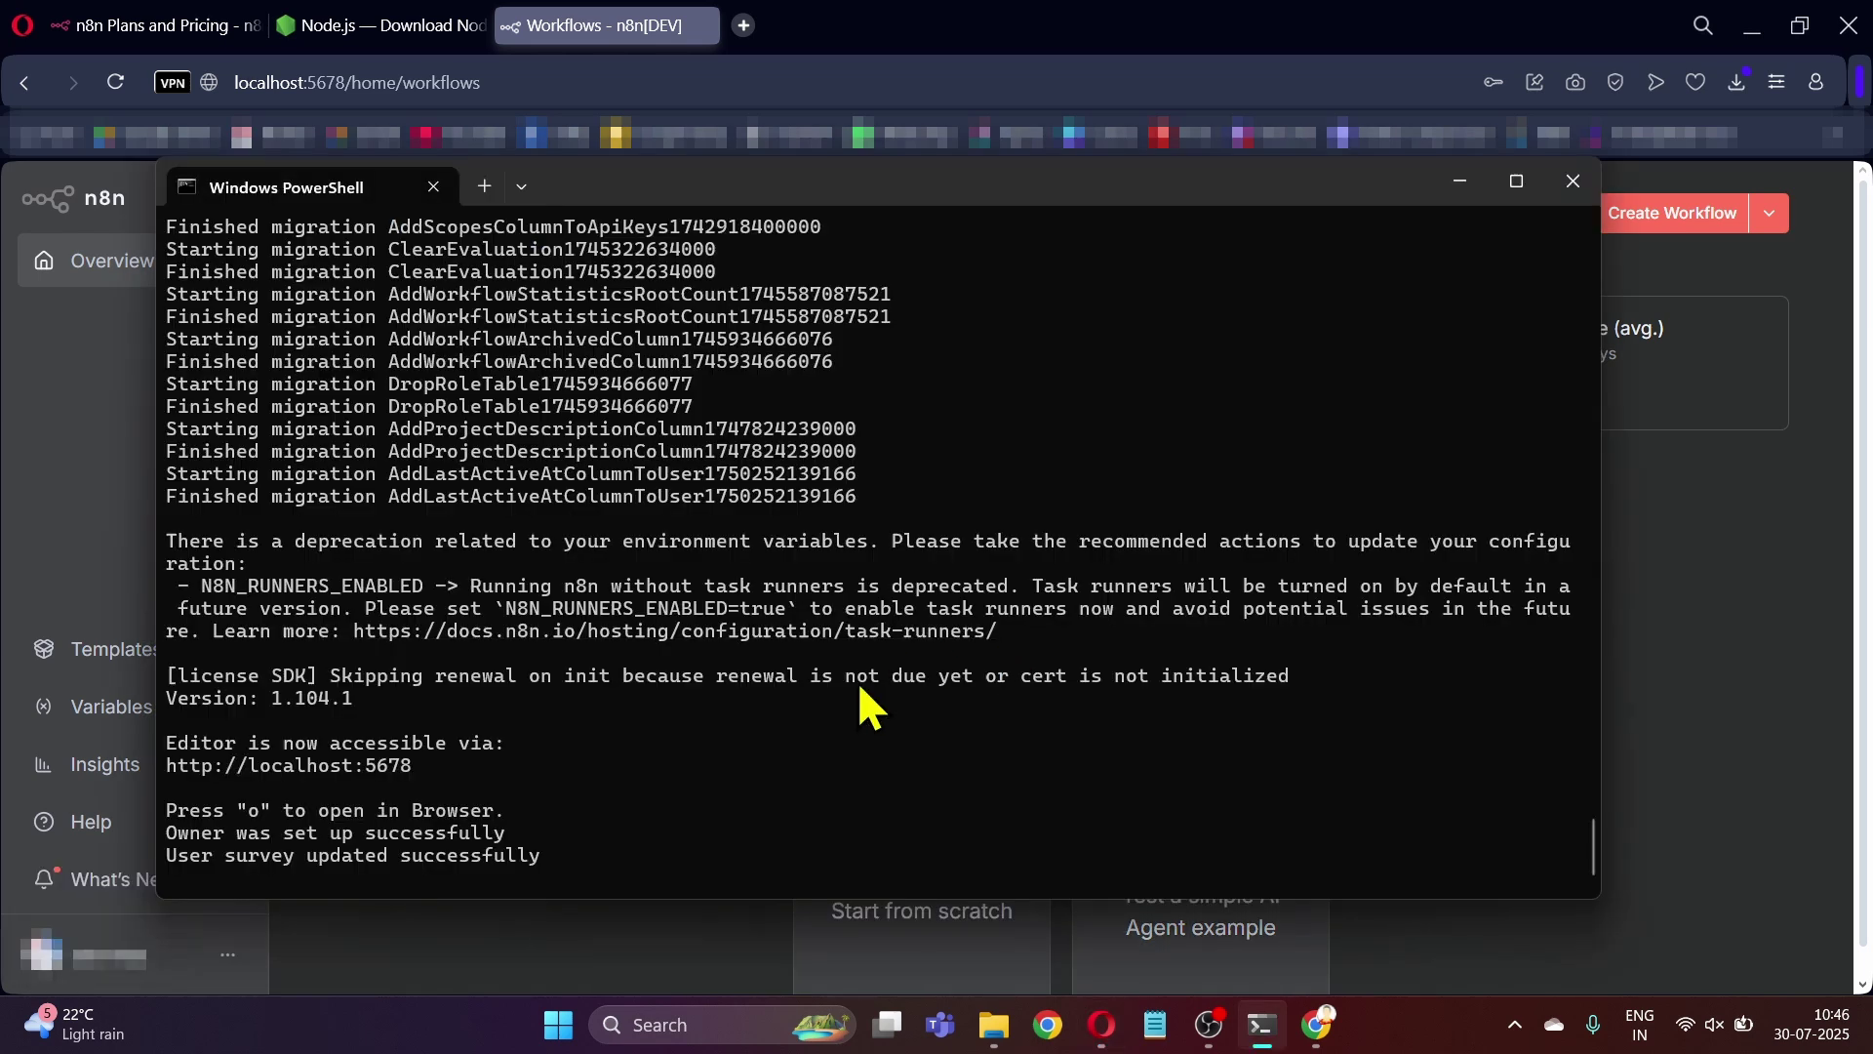
click(1572, 183)
click(114, 82)
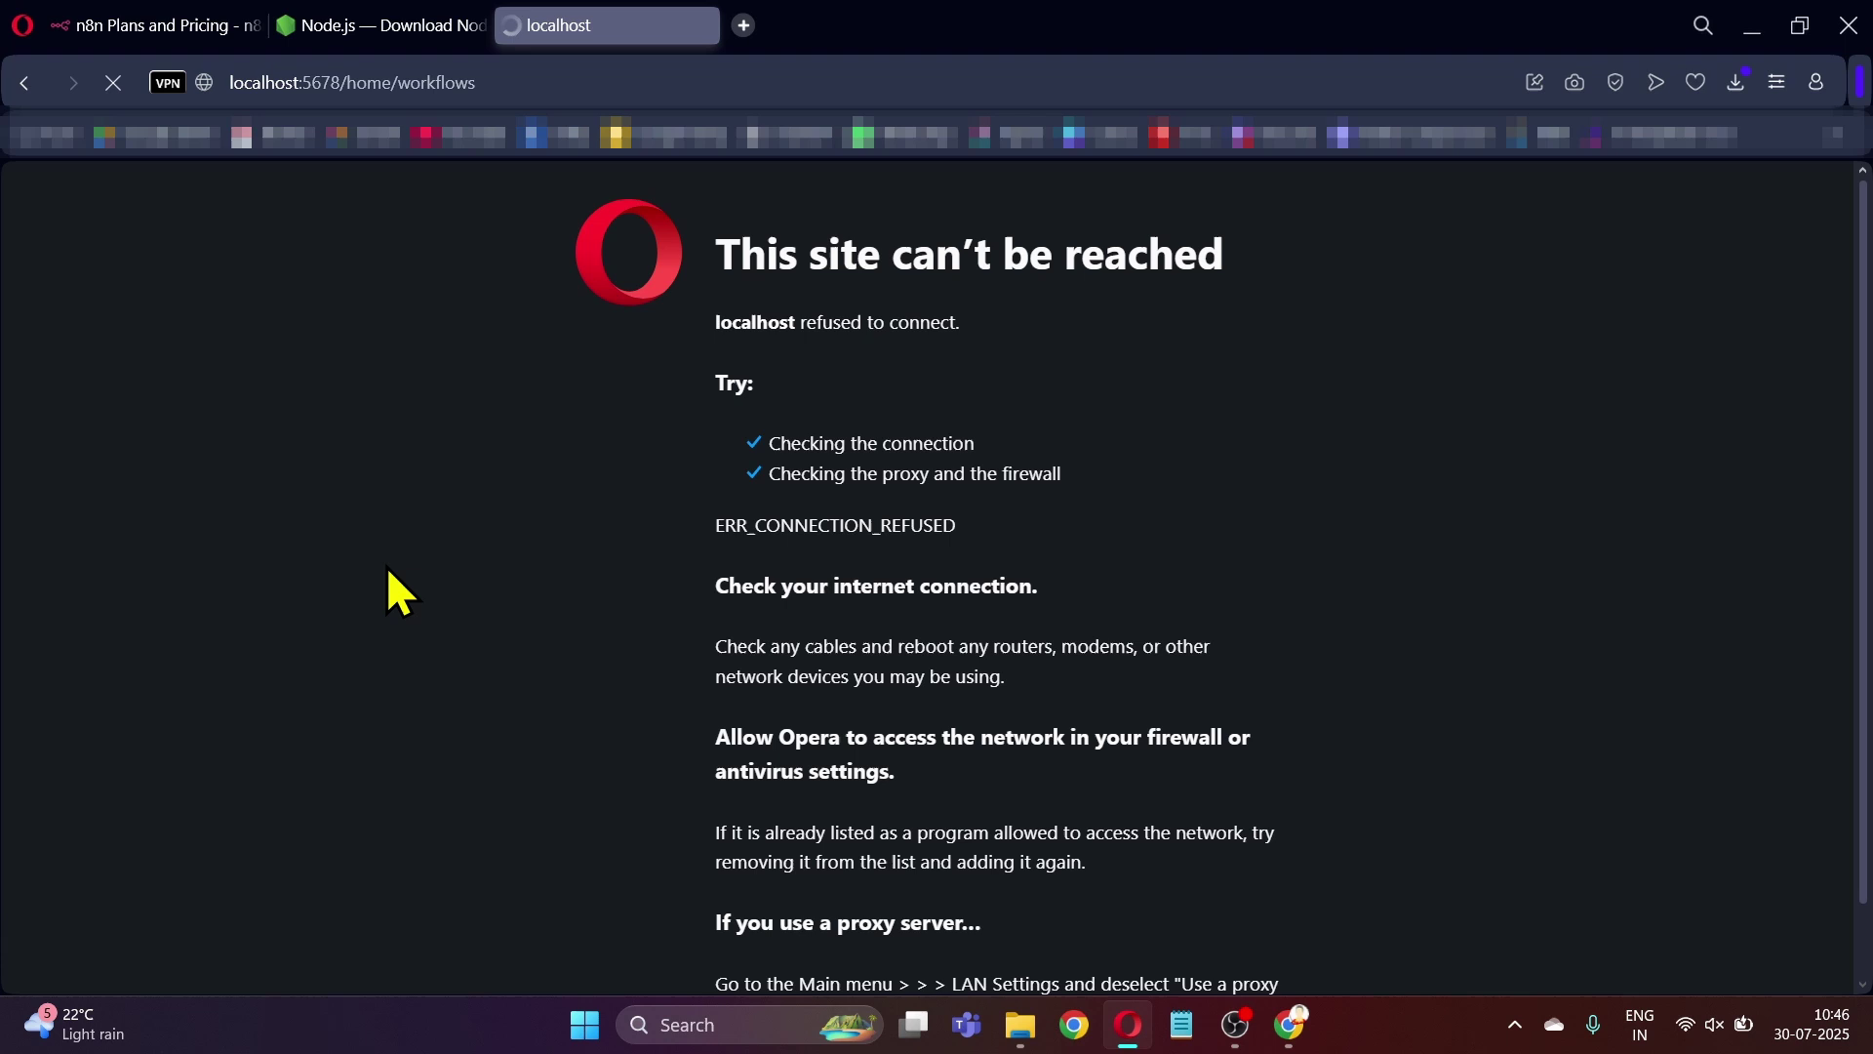
text(n8n)
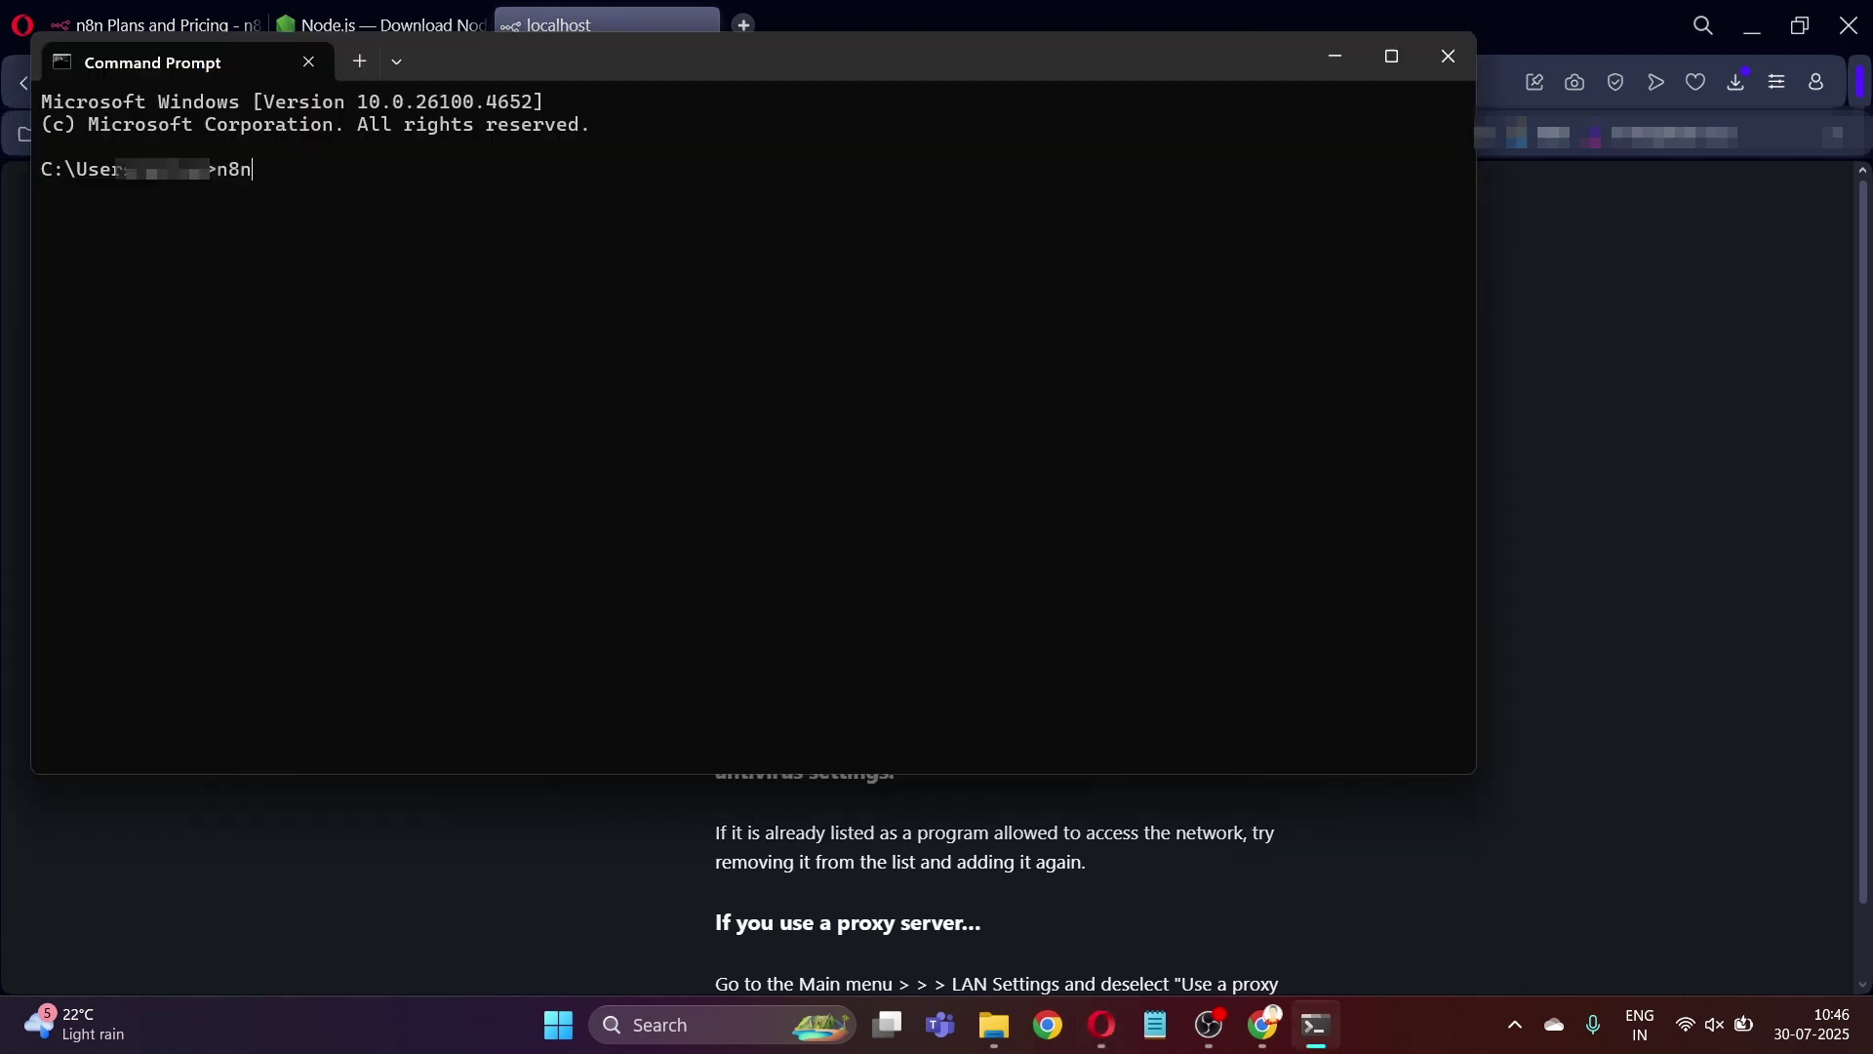
Relaunch n8n from a fresh Command Prompt, then return to Opera to reload localhost:5678.
key(Return)
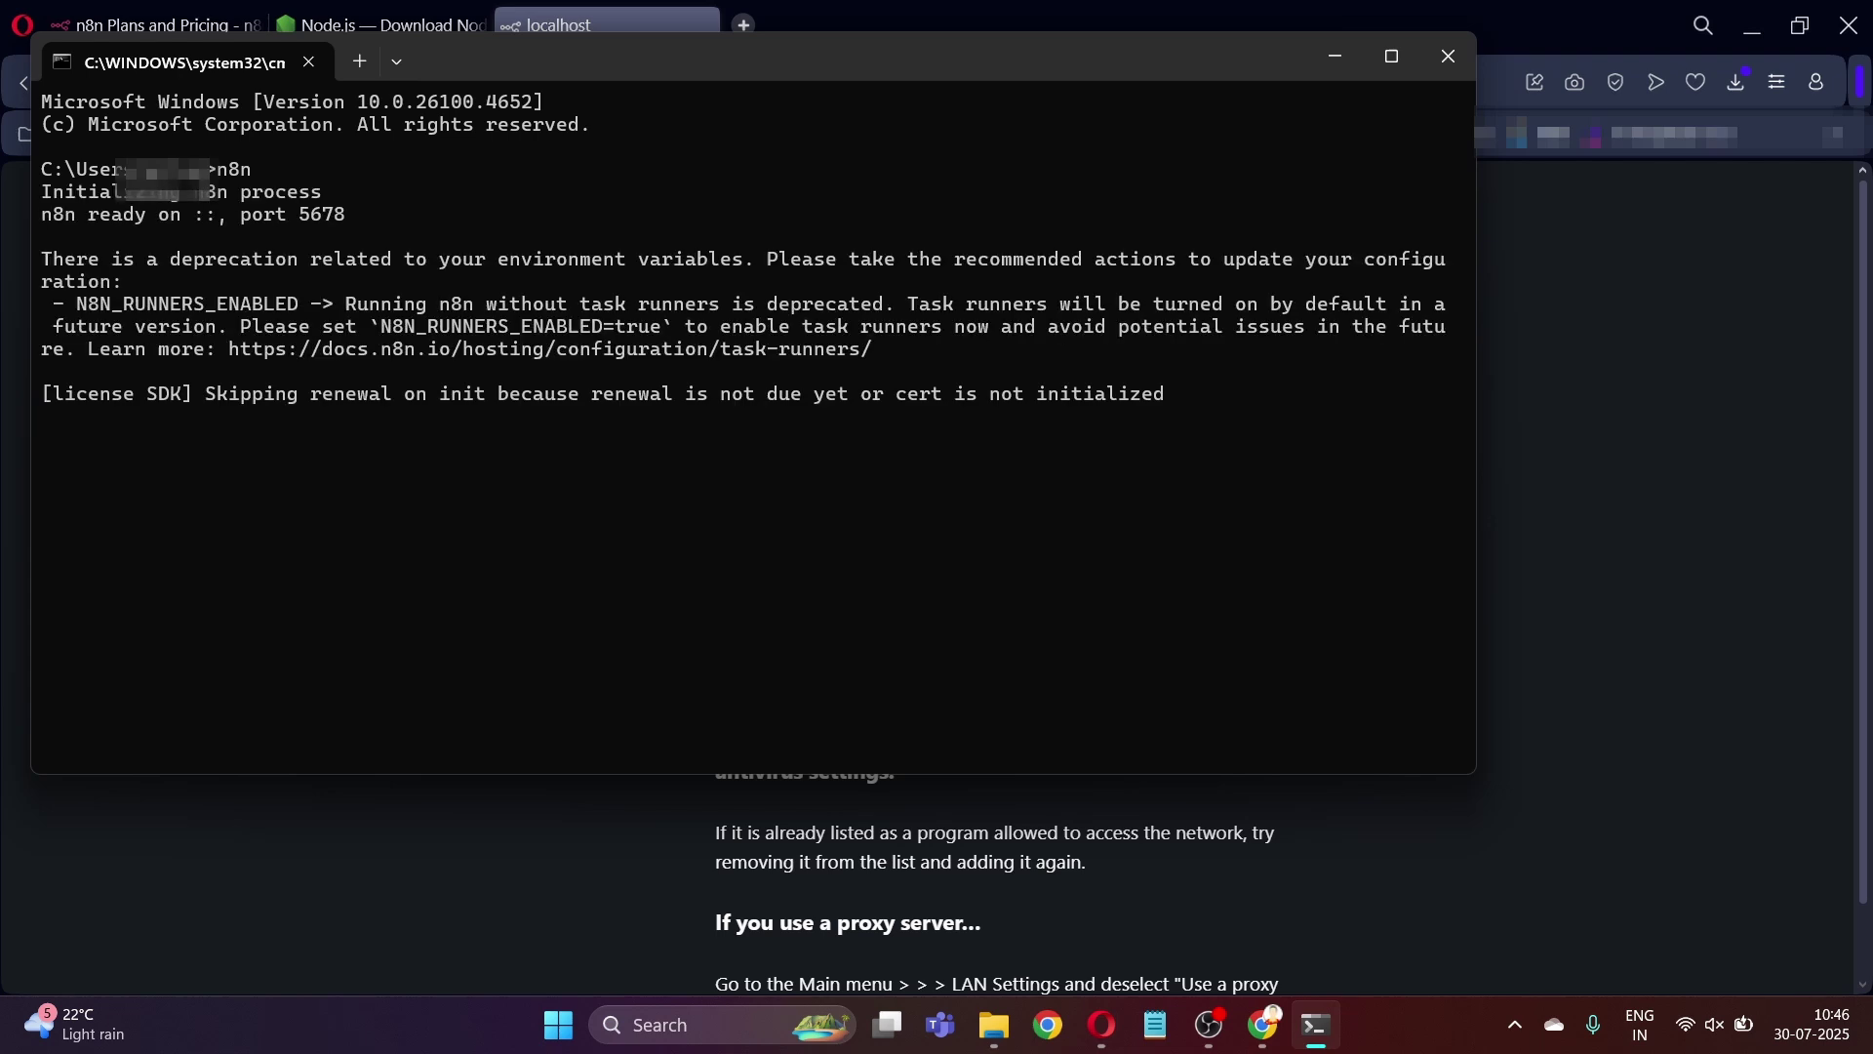
key(alt+Tab)
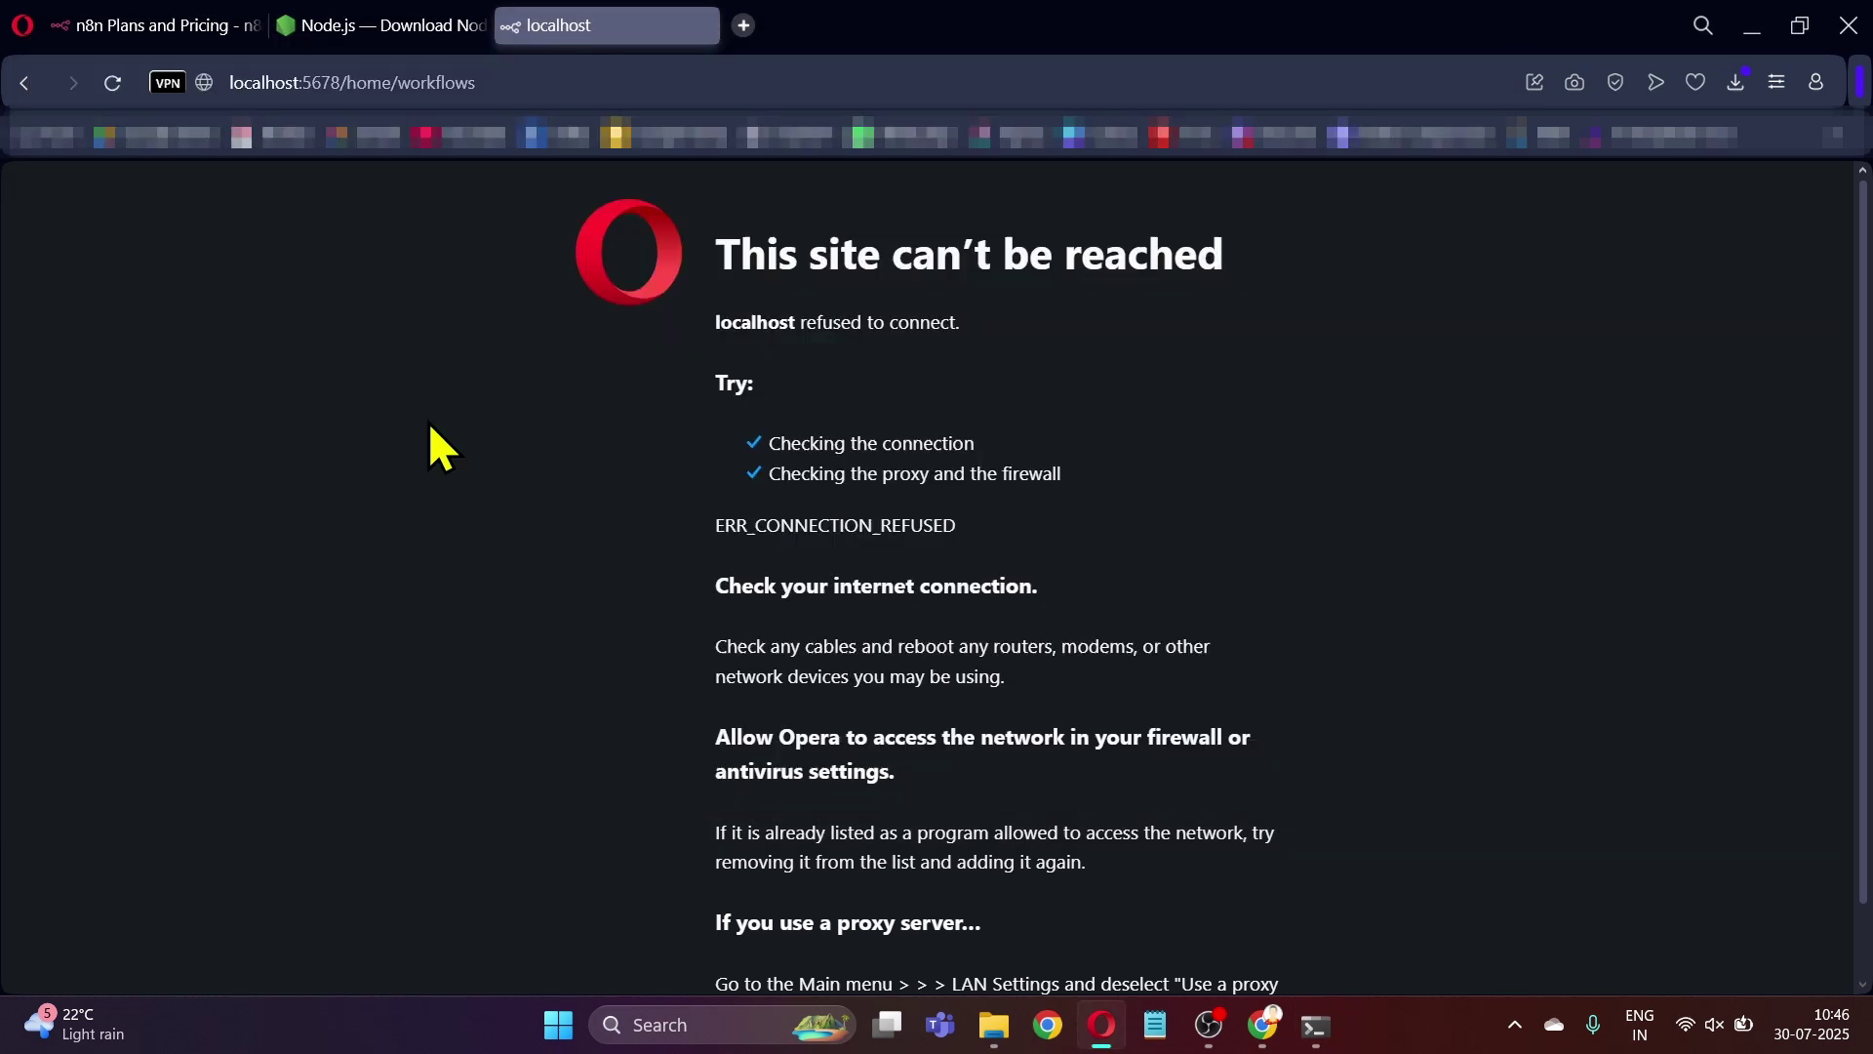